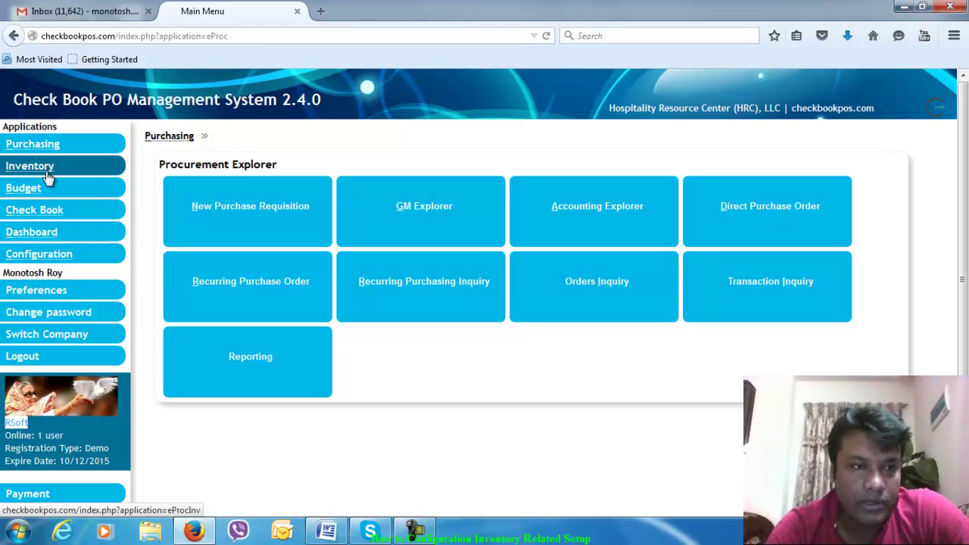
- Open the Configuration page and highlight its Inventory Configuration section
{"action": "left_click", "coordinate": [34, 260]}
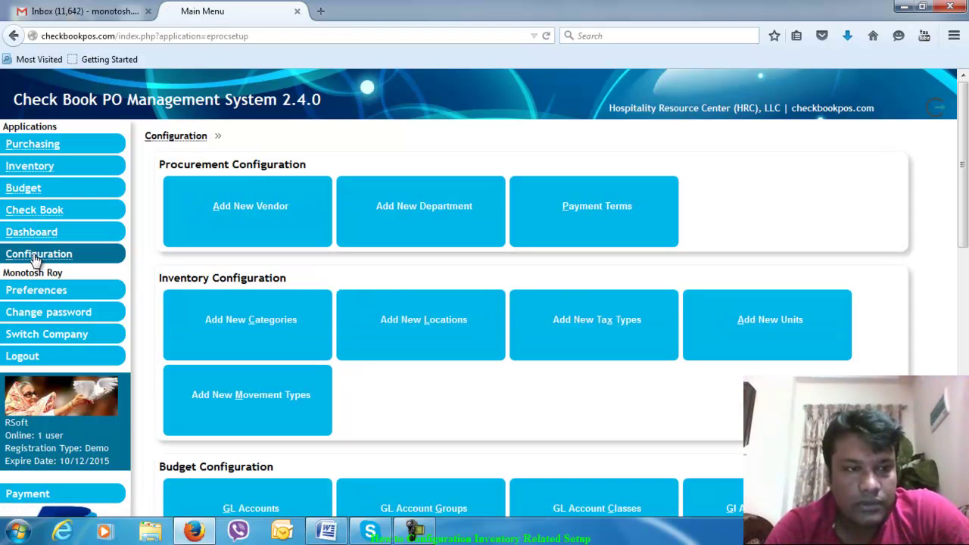
{"action": "left_click_drag", "start_coordinate": [287, 279], "coordinate": [161, 277]}
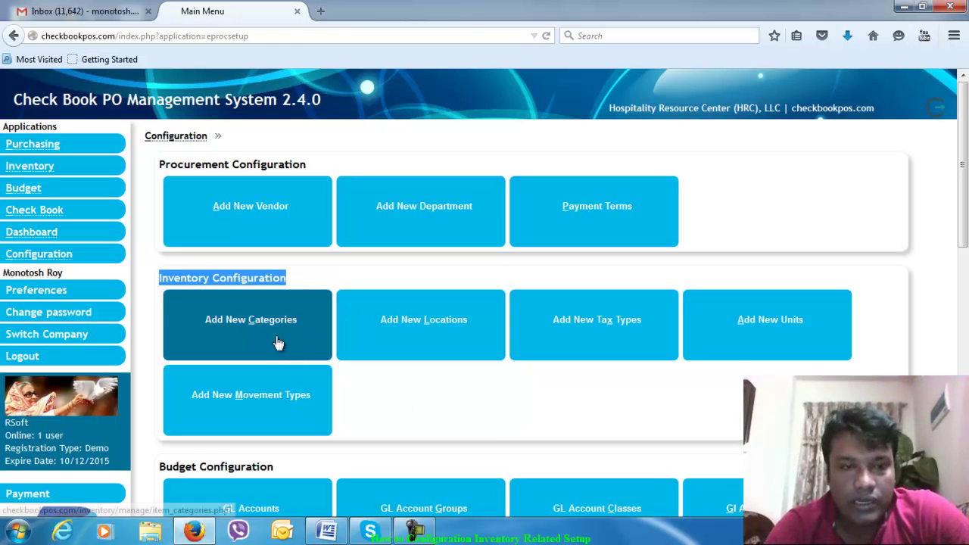
- Add a new unit of measure with abbreviation and name Bag
{"action": "left_click", "coordinate": [803, 344]}
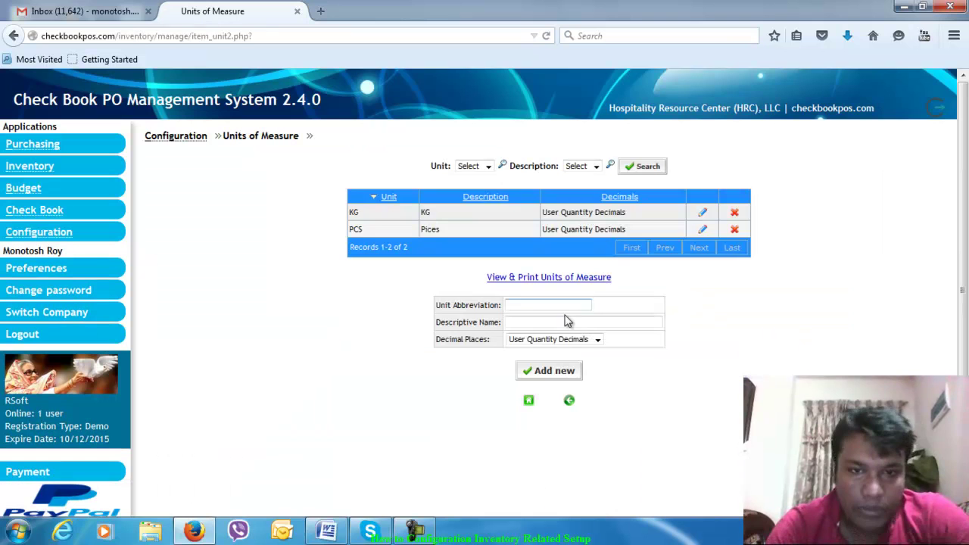
{"action": "left_click", "coordinate": [551, 304]}
{"action": "left_click", "coordinate": [550, 304]}
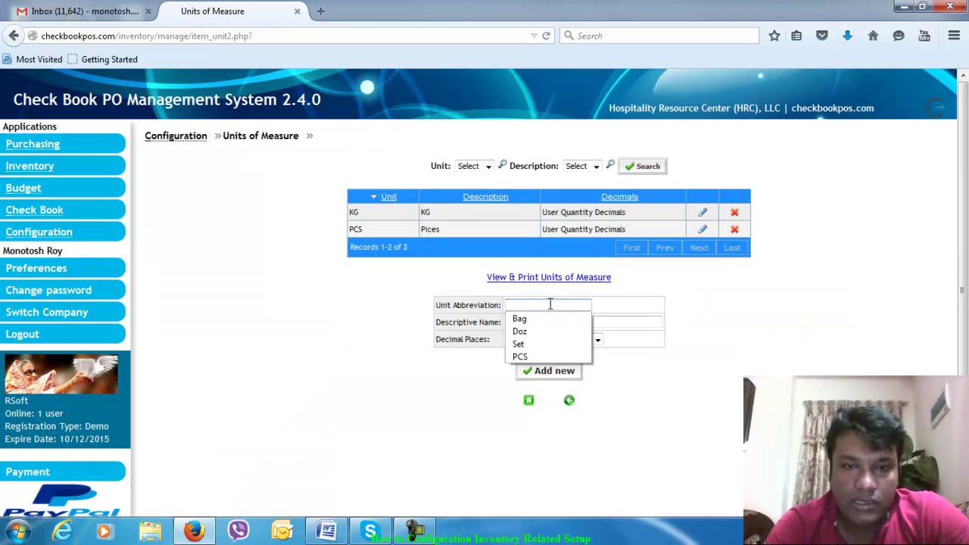
{"action": "left_click", "coordinate": [540, 319]}
{"action": "left_click", "coordinate": [535, 322]}
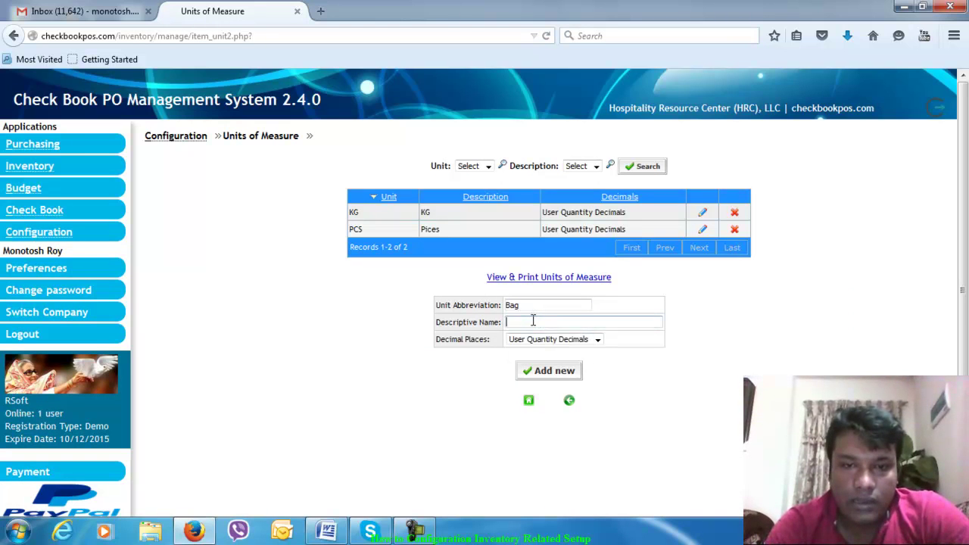
{"action": "left_click", "coordinate": [532, 337]}
{"action": "type", "text": "Bag"}
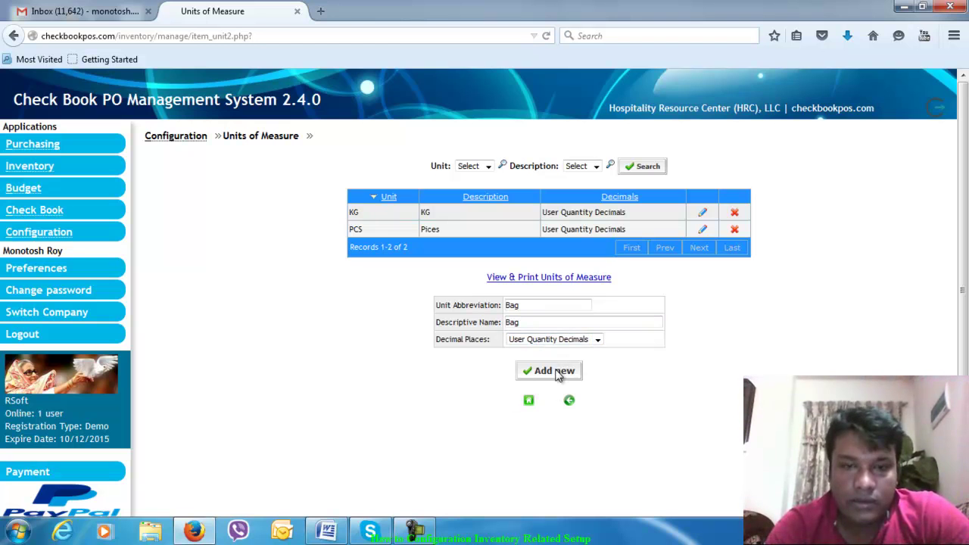
{"action": "left_click", "coordinate": [551, 342]}
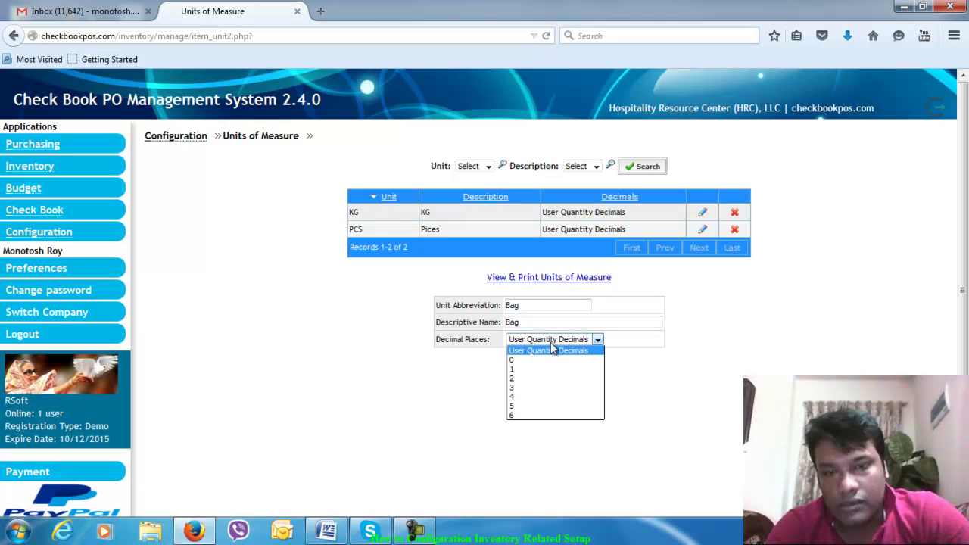
{"action": "left_click", "coordinate": [551, 373]}
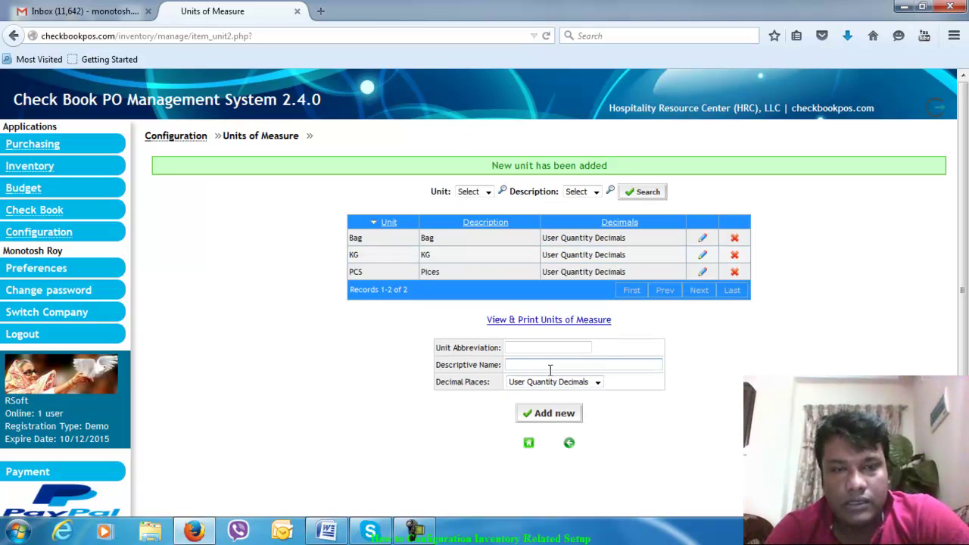
- Edit the Bag unit to use 0 decimal places
{"action": "double_click", "coordinate": [350, 240]}
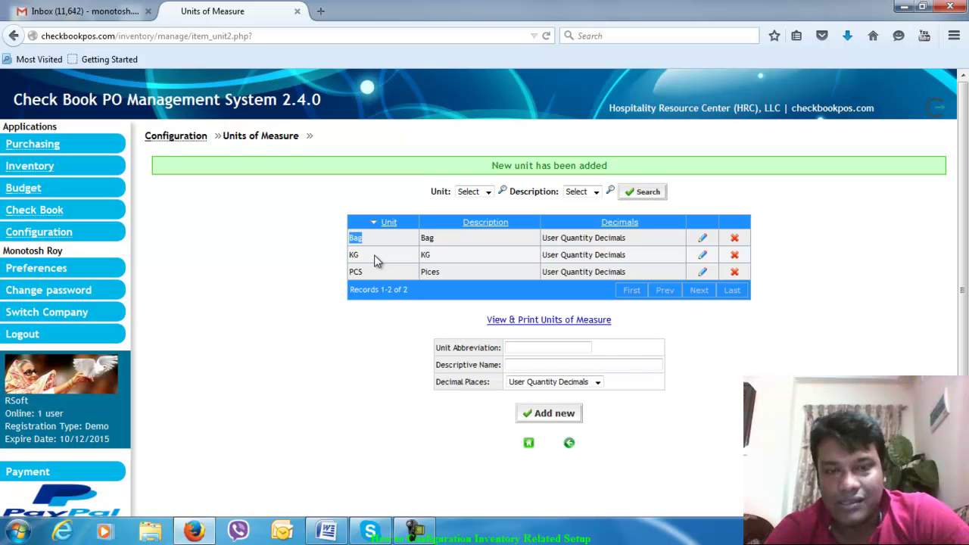
{"action": "left_click", "coordinate": [702, 238]}
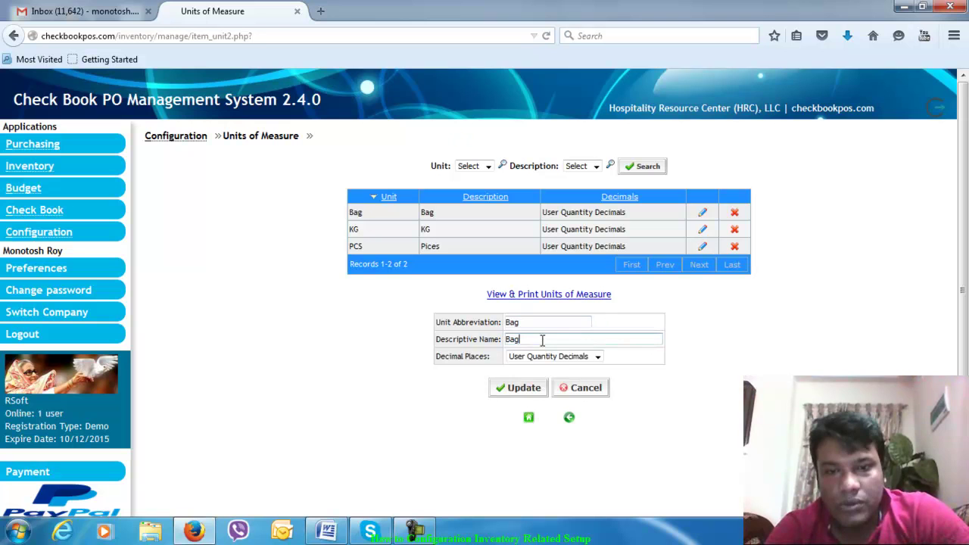
{"action": "left_click", "coordinate": [562, 355]}
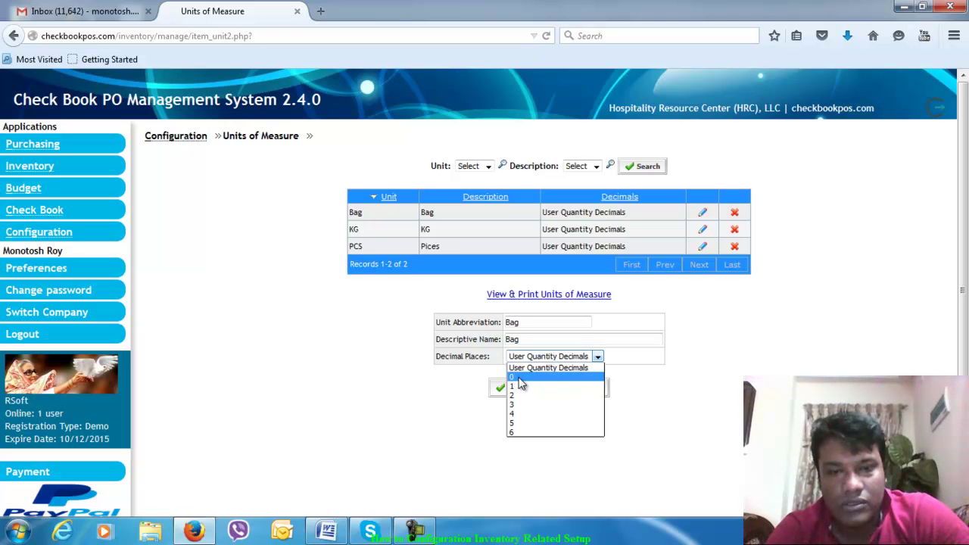
{"action": "left_click", "coordinate": [519, 377]}
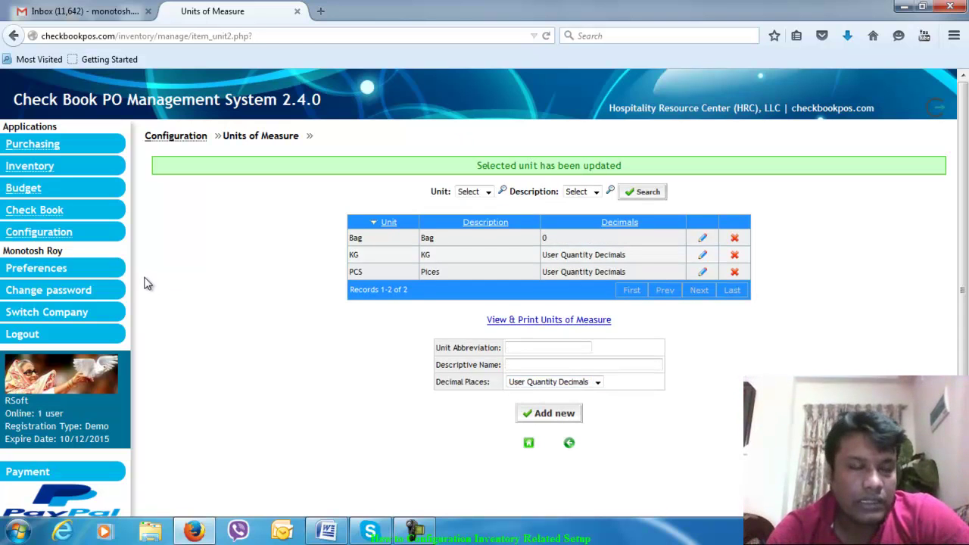
- Return to Configuration and go to the item categories setup page
{"action": "left_click", "coordinate": [68, 239]}
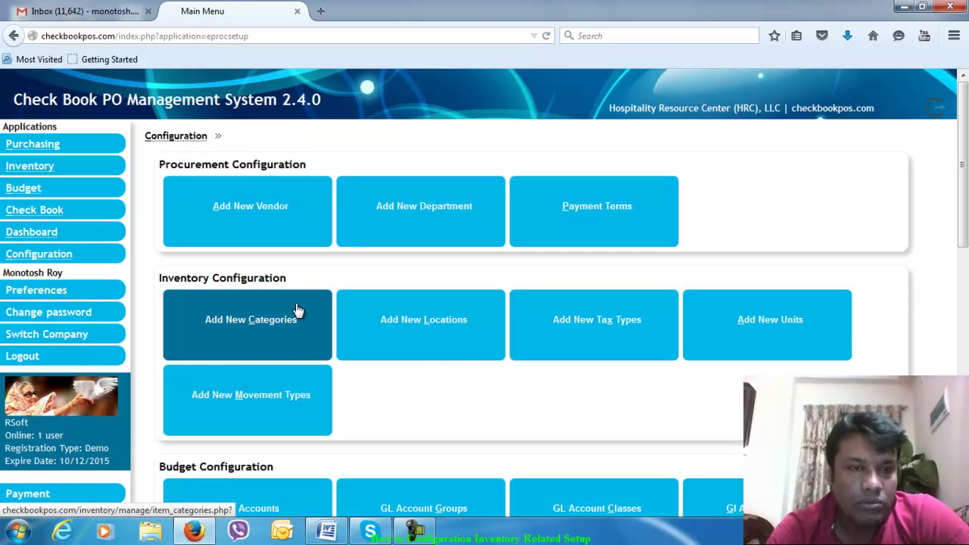
{"action": "left_click", "coordinate": [250, 328]}
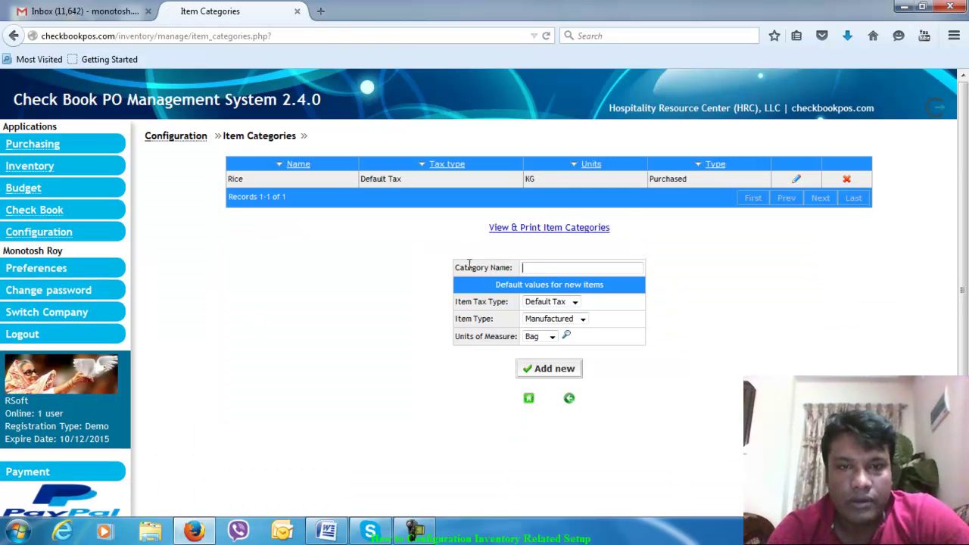
{"action": "left_click", "coordinate": [544, 268]}
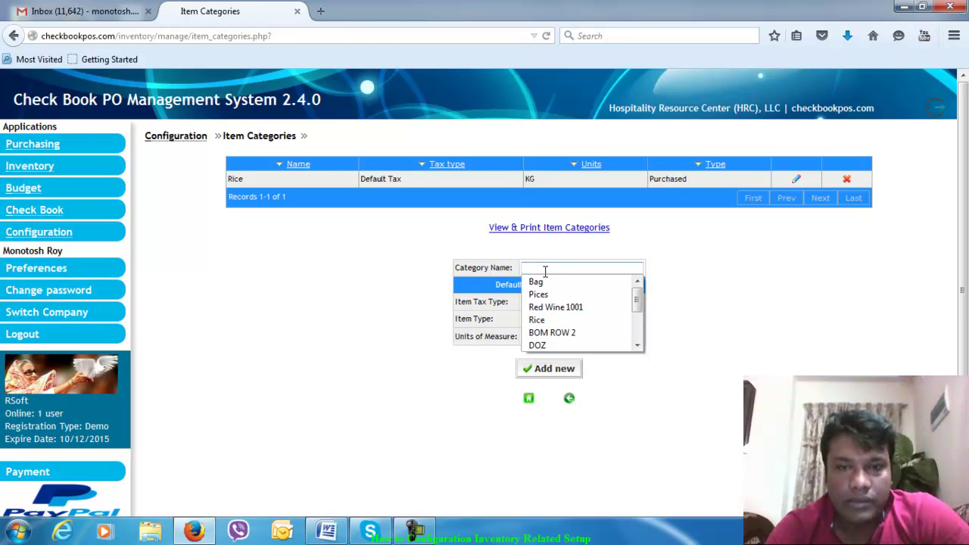
{"action": "left_click", "coordinate": [542, 268]}
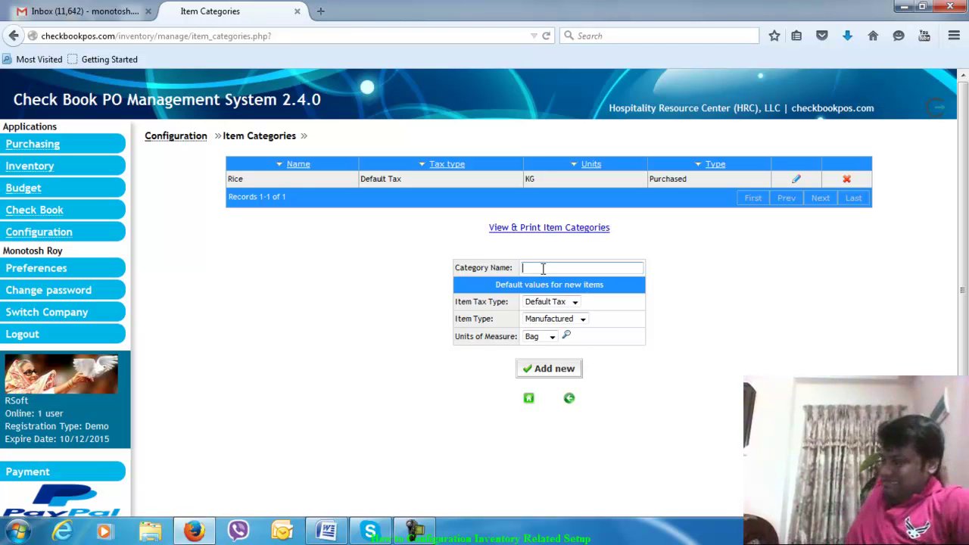
- Create a Drinks category with Pices as its unit of measure
{"action": "type", "text": "F"}
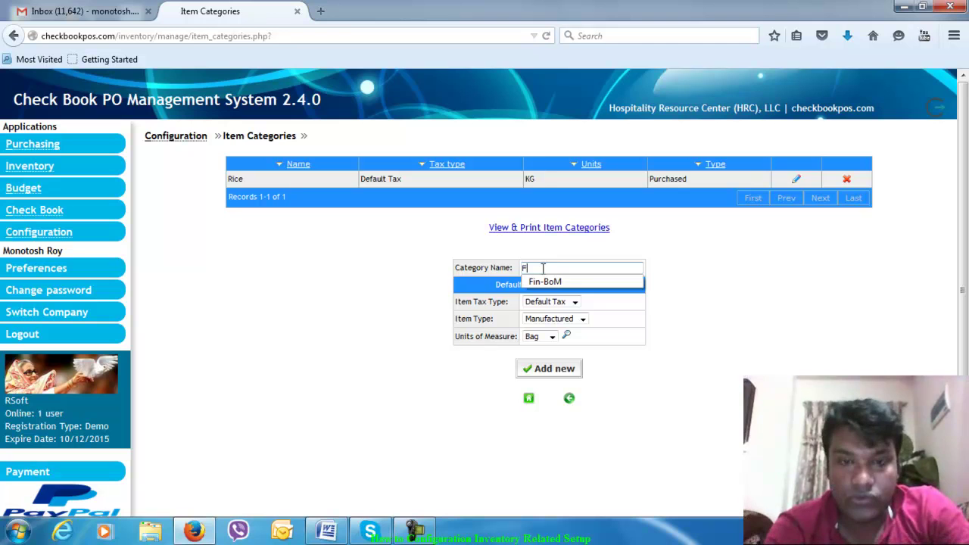
{"action": "type", "text": "oo"}
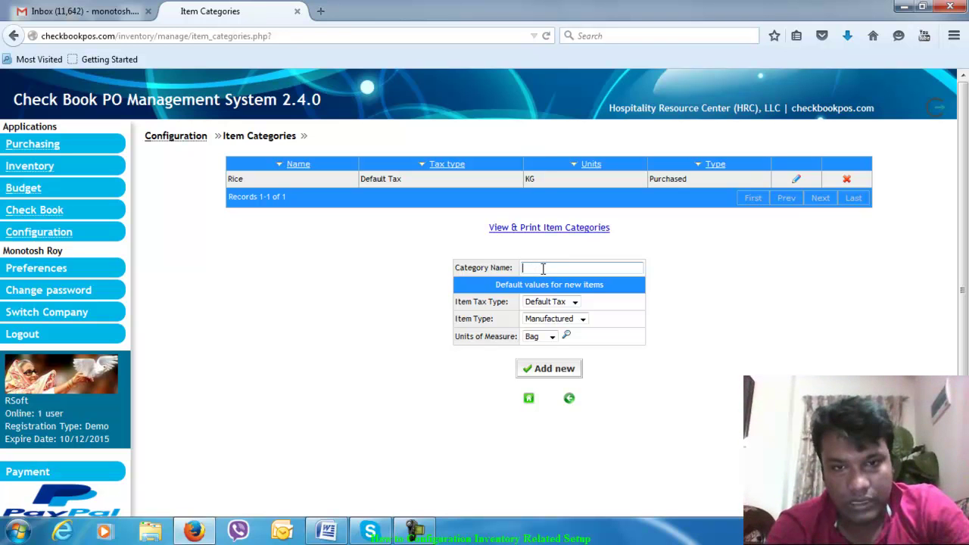
{"action": "type", "text": "S"}
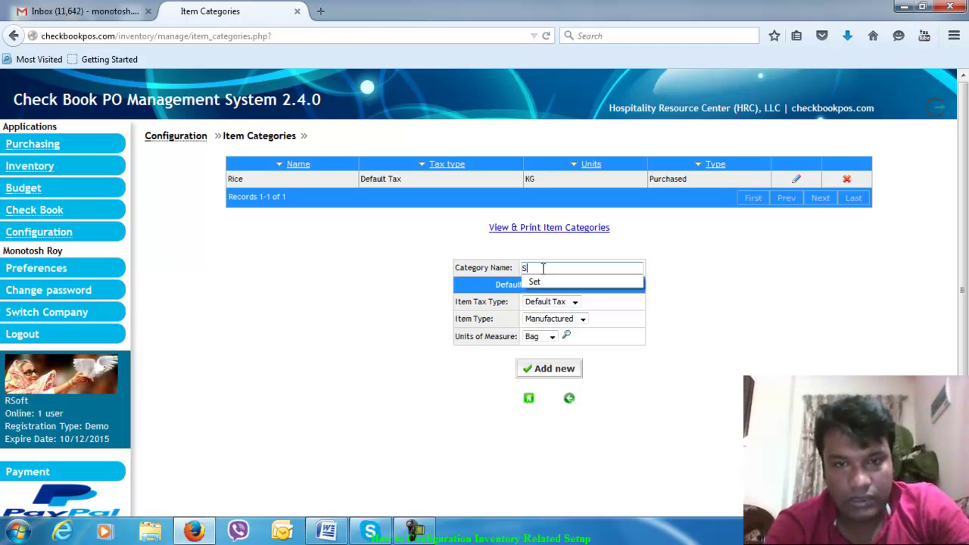
{"action": "key", "text": "BackSpace"}
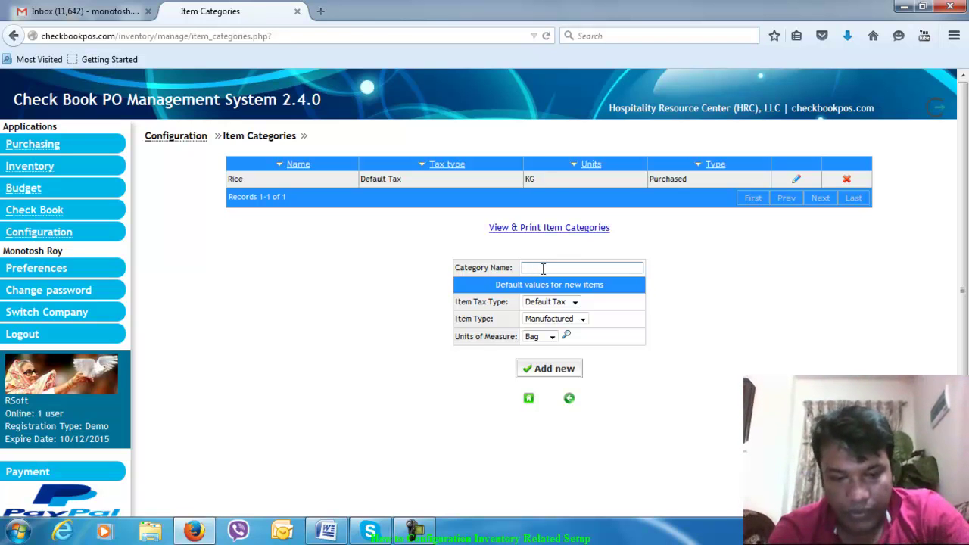
{"action": "type", "text": "r"}
{"action": "key", "text": "BackSpace"}
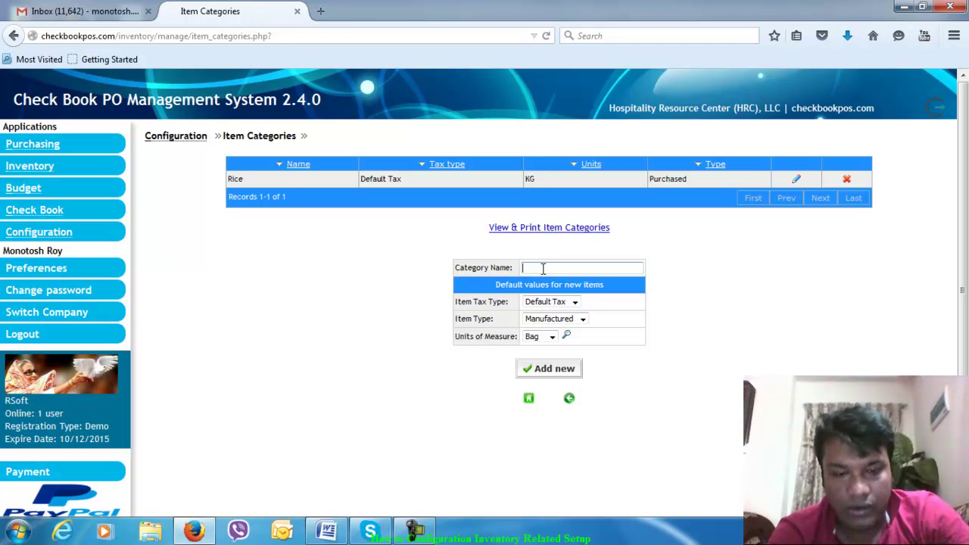
{"action": "type", "text": "Drink"}
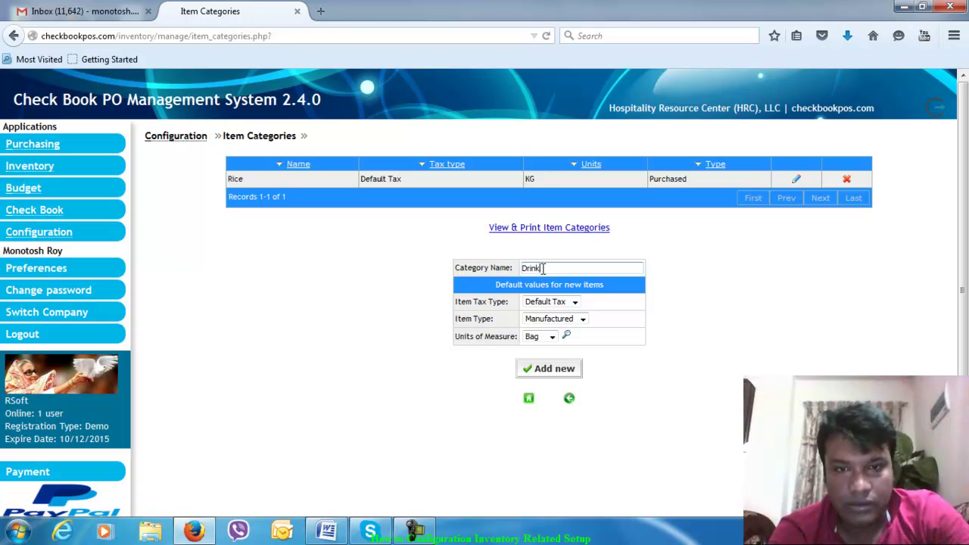
{"action": "type", "text": "s"}
{"action": "left_click_drag", "start_coordinate": [542, 268], "coordinate": [508, 268]}
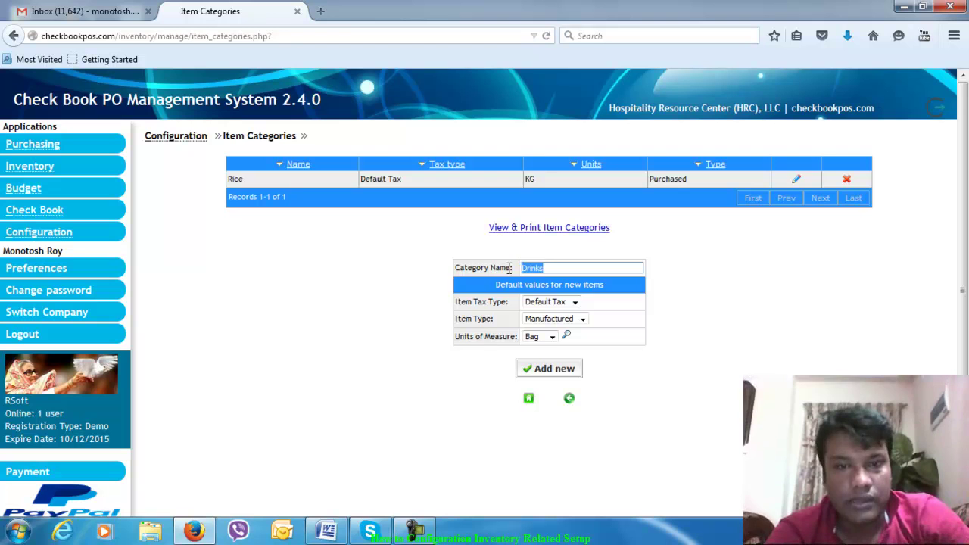
{"action": "left_click", "coordinate": [545, 339]}
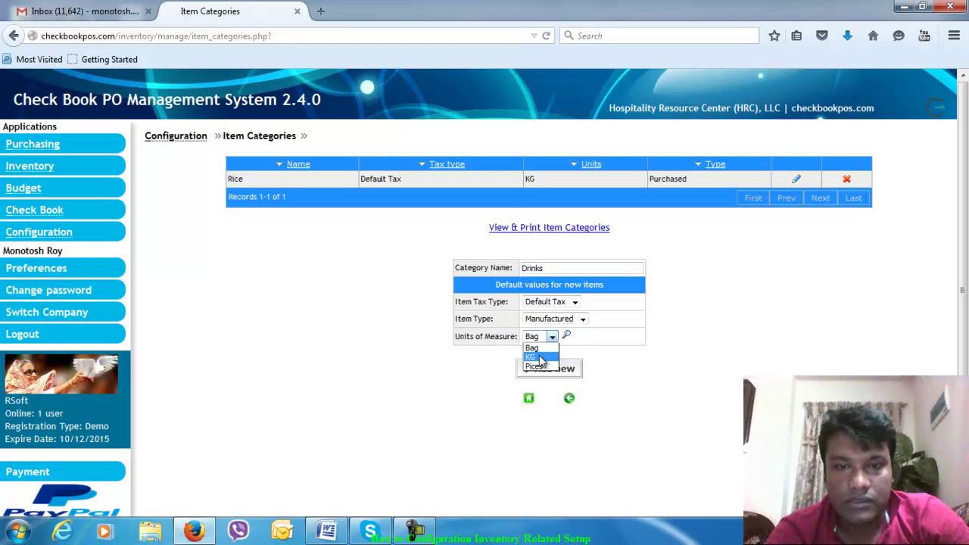
{"action": "left_click", "coordinate": [539, 366]}
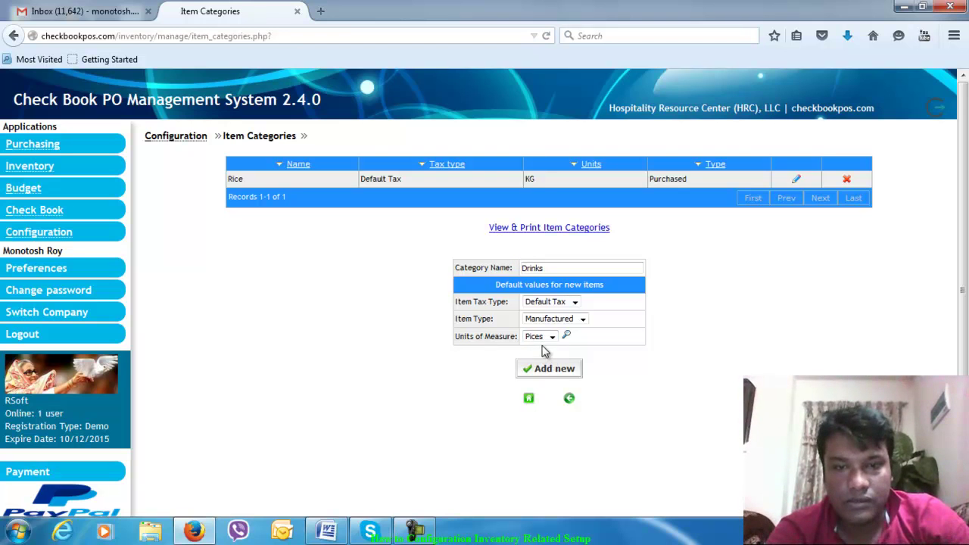
{"action": "left_click", "coordinate": [553, 370]}
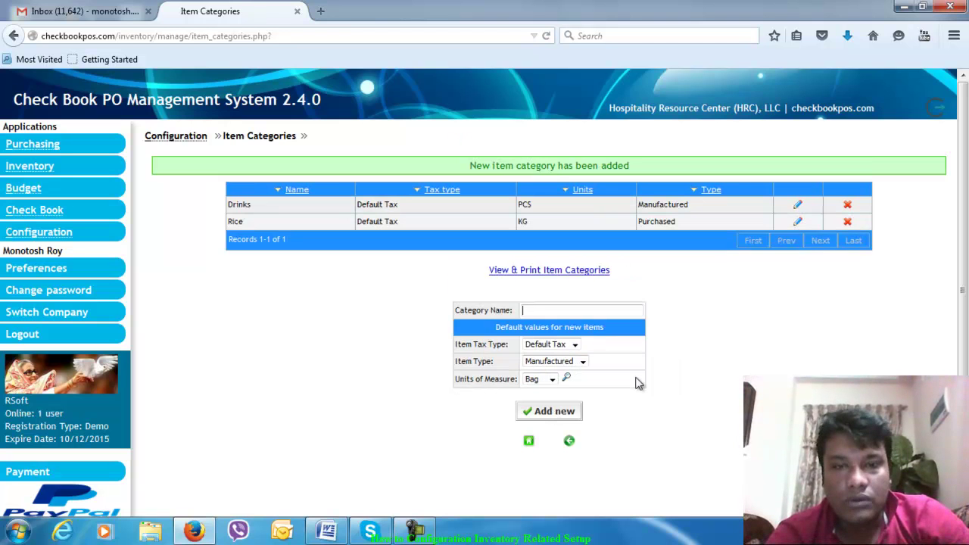
- Create a Wine category with Pices as its unit of measure
{"action": "type", "text": "Win"}
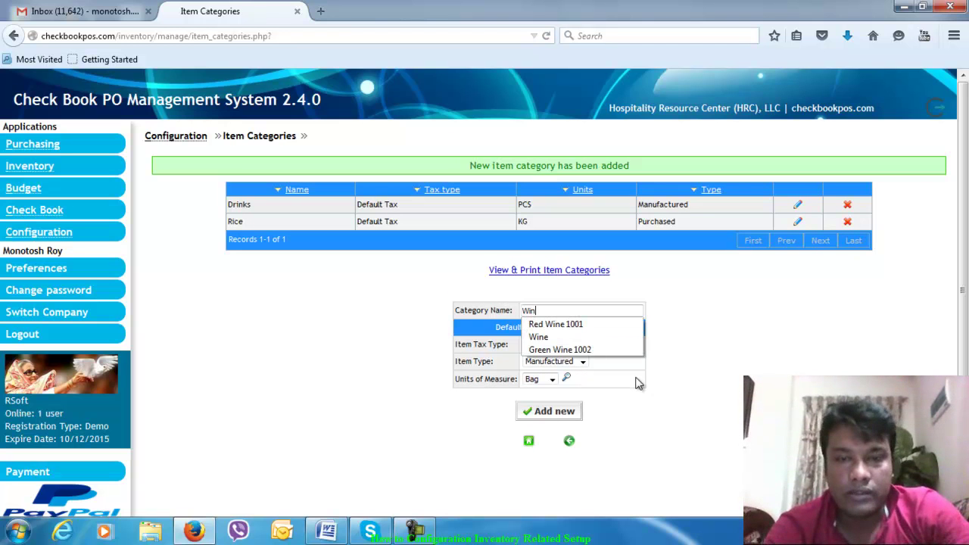
{"action": "left_click", "coordinate": [572, 338]}
{"action": "left_click", "coordinate": [551, 379]}
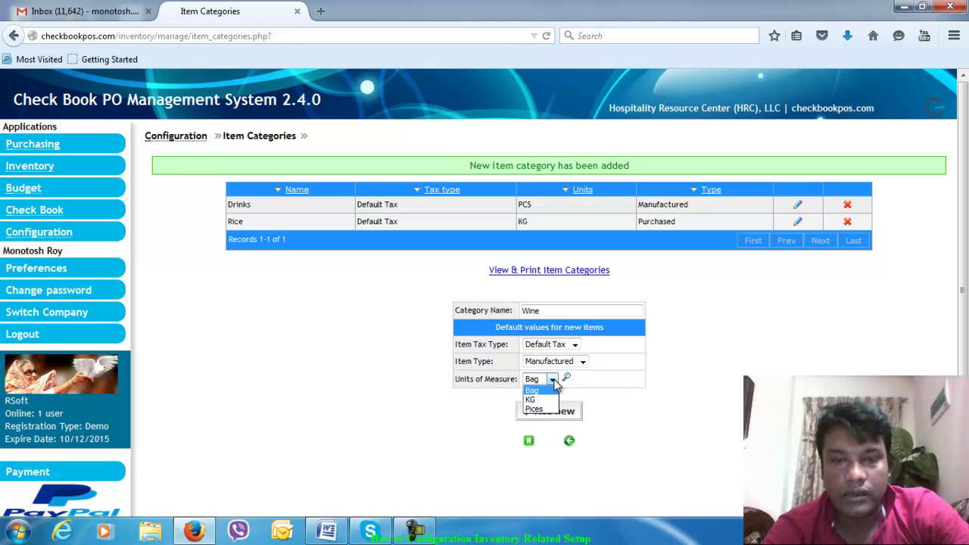
{"action": "left_click", "coordinate": [544, 409]}
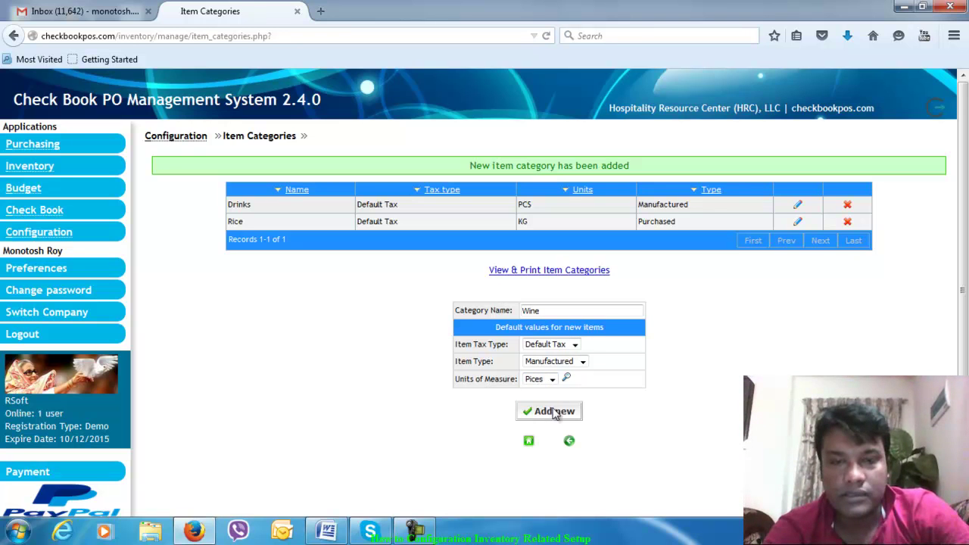
{"action": "left_click", "coordinate": [557, 415]}
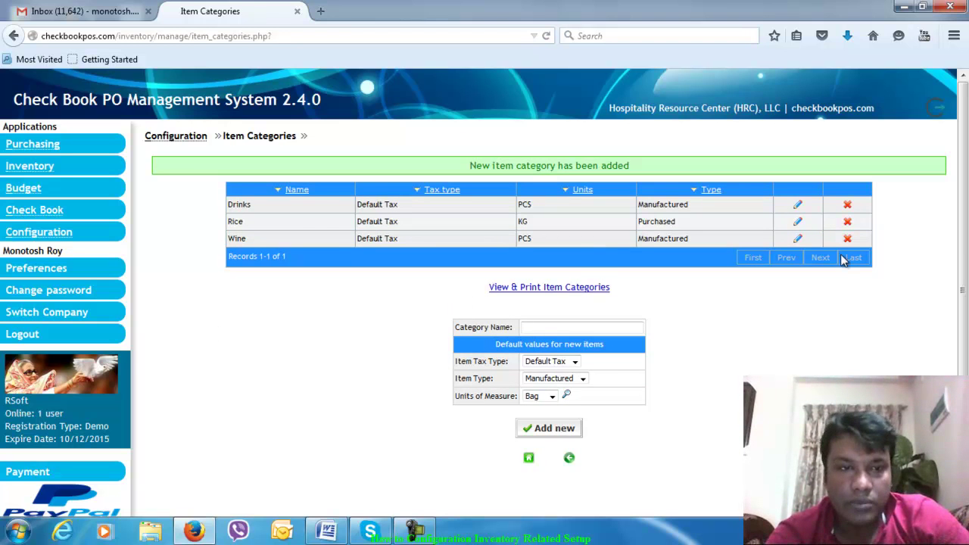
- Reopen the Rice category and save it unchanged
{"action": "left_click", "coordinate": [799, 221]}
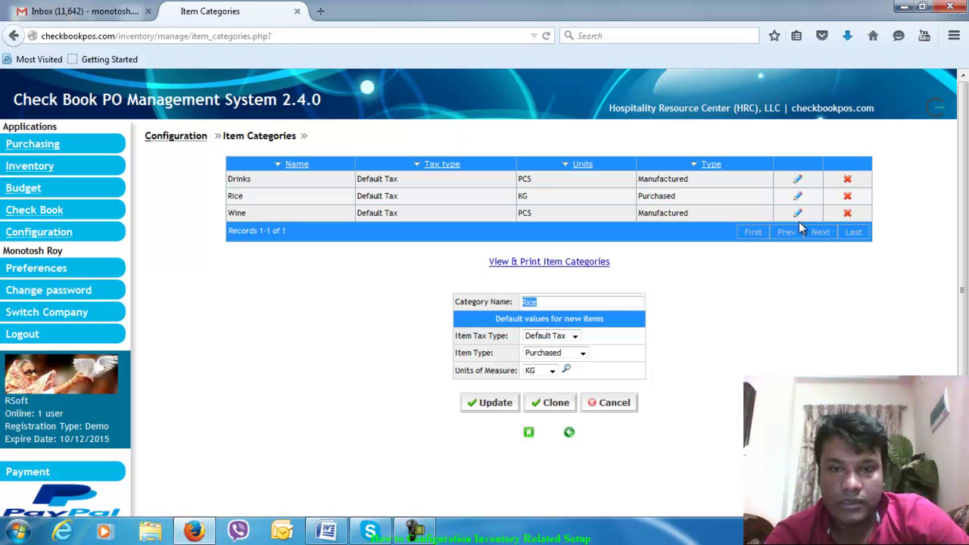
{"action": "left_click", "coordinate": [500, 408]}
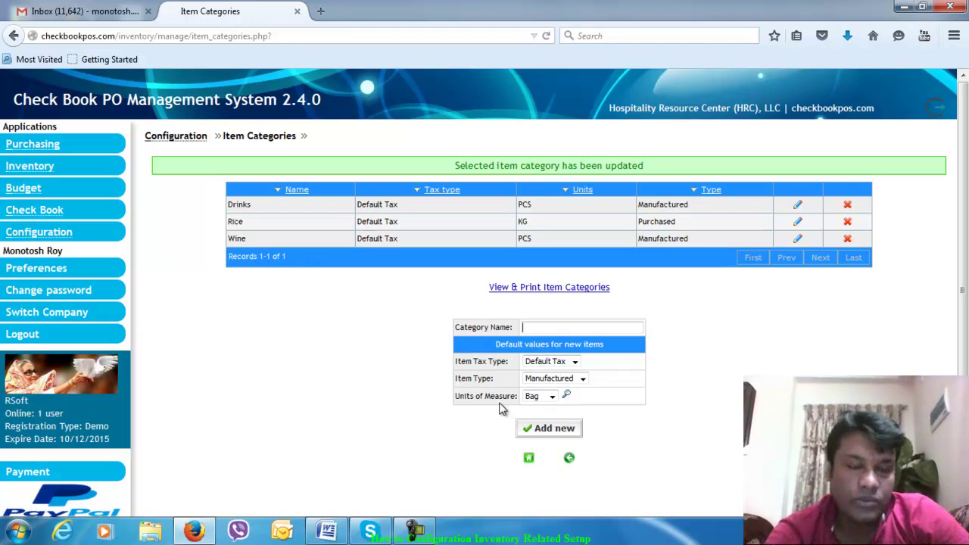
{"action": "left_click", "coordinate": [637, 323]}
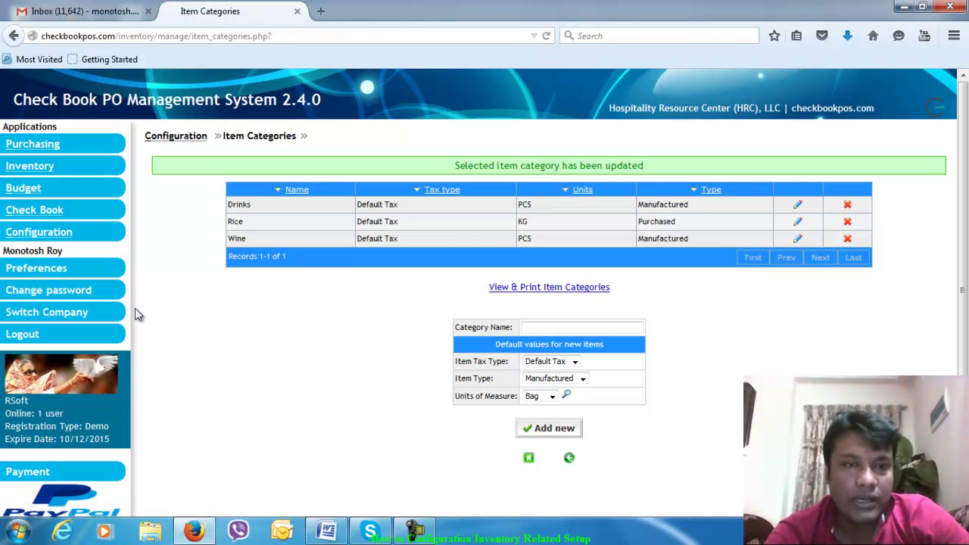
- Start a new inventory item with item code I-10001
{"action": "left_click", "coordinate": [26, 174]}
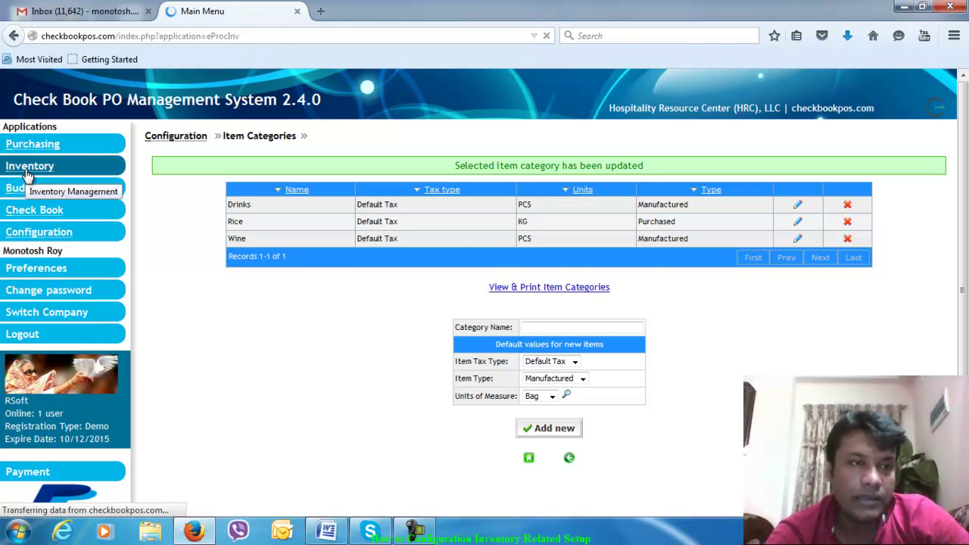
{"action": "left_click", "coordinate": [233, 197]}
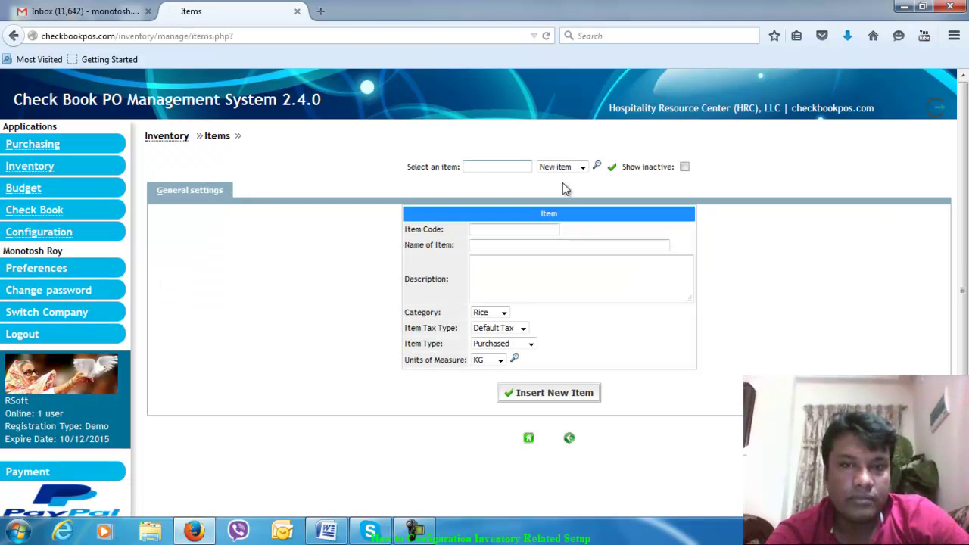
{"action": "left_click", "coordinate": [573, 167]}
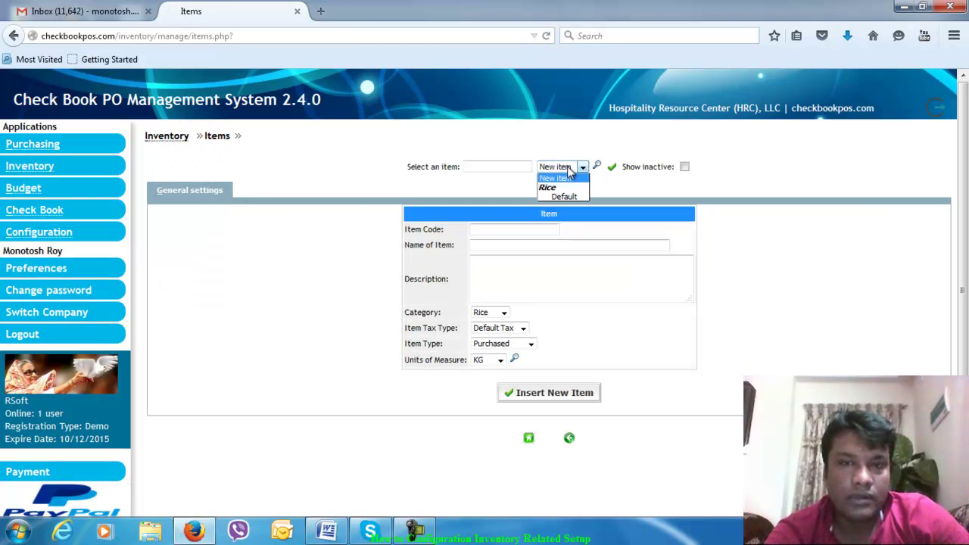
{"action": "left_click", "coordinate": [484, 232]}
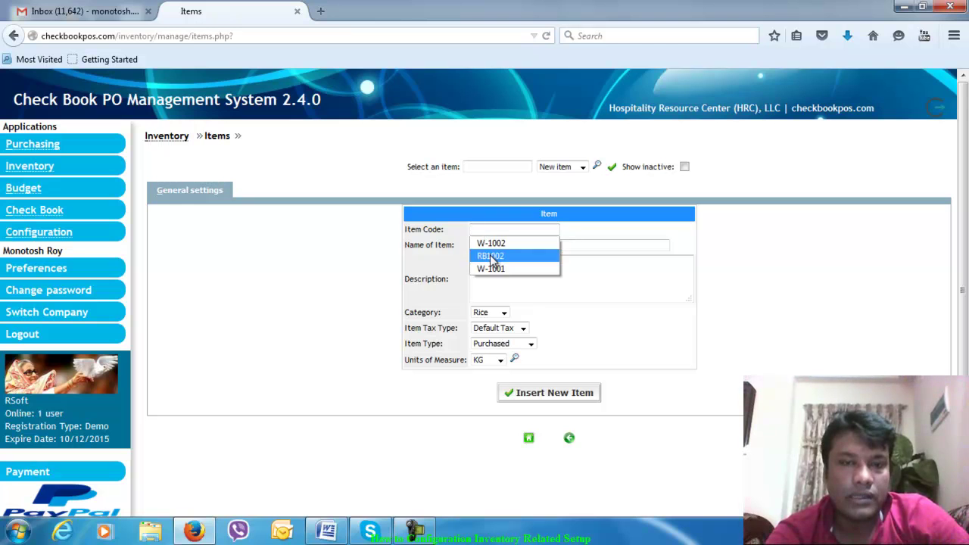
{"action": "left_click", "coordinate": [492, 257]}
{"action": "left_click_drag", "start_coordinate": [500, 229], "coordinate": [445, 228]}
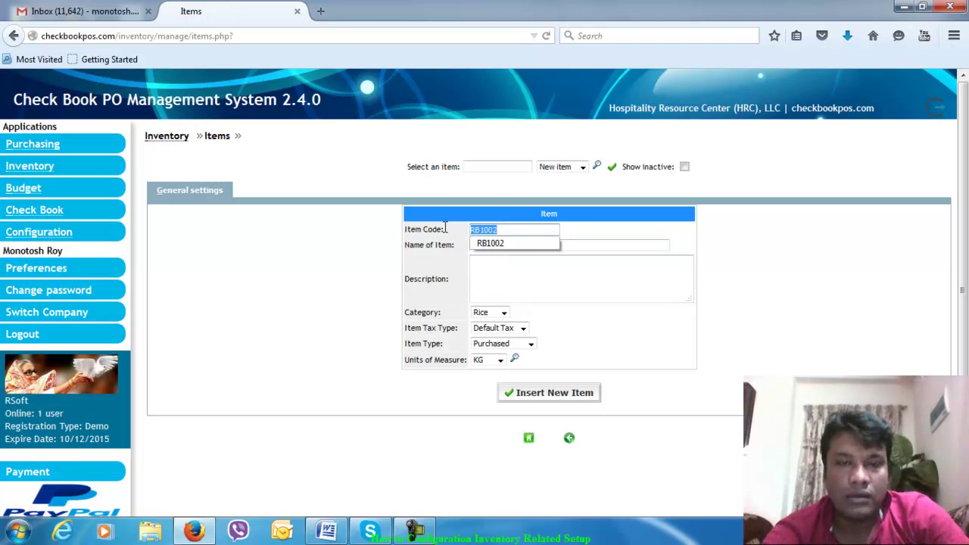
{"action": "type", "text": "I-100"}
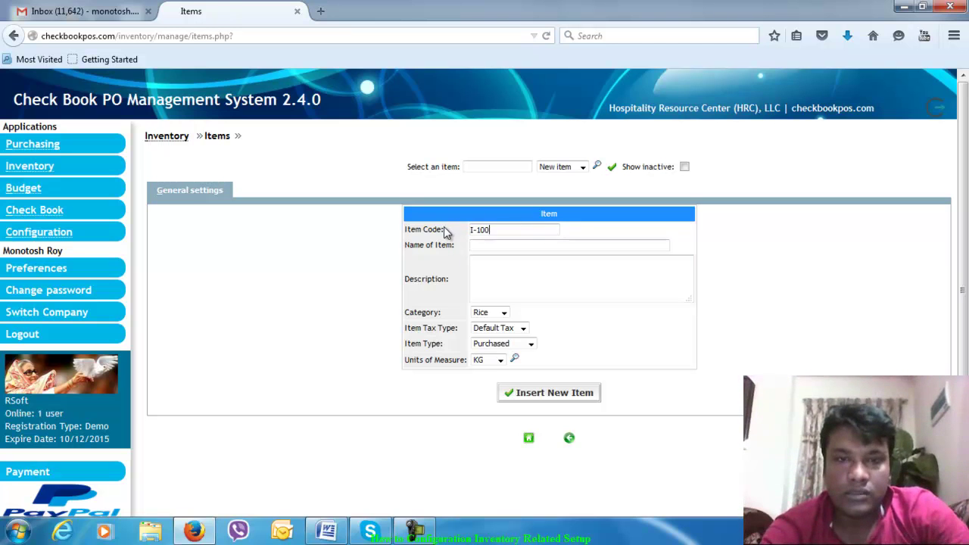
{"action": "type", "text": "01"}
- Name the item Sprits and paste that name into its description
{"action": "left_click", "coordinate": [487, 246]}
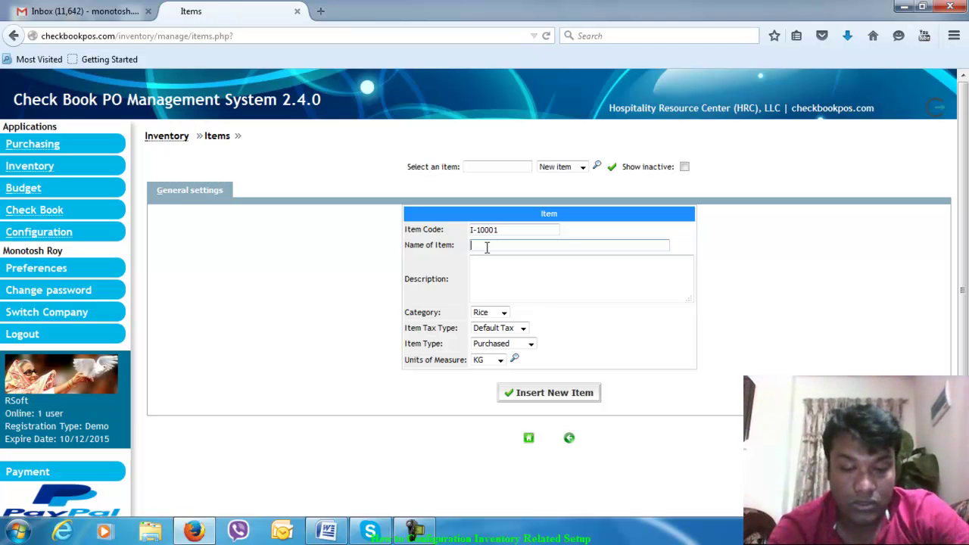
{"action": "type", "text": "Sp"}
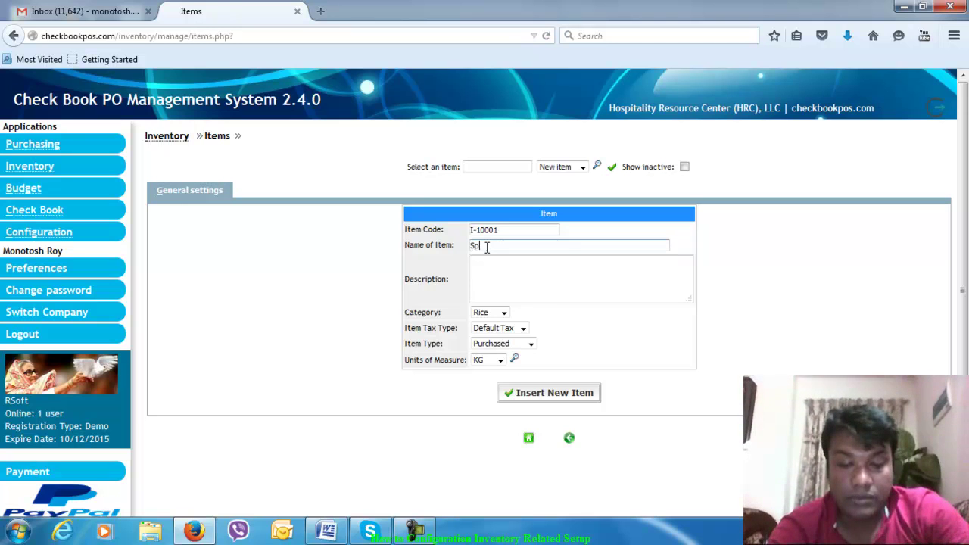
{"action": "type", "text": "rints"}
{"action": "left_click_drag", "start_coordinate": [506, 246], "coordinate": [454, 249]}
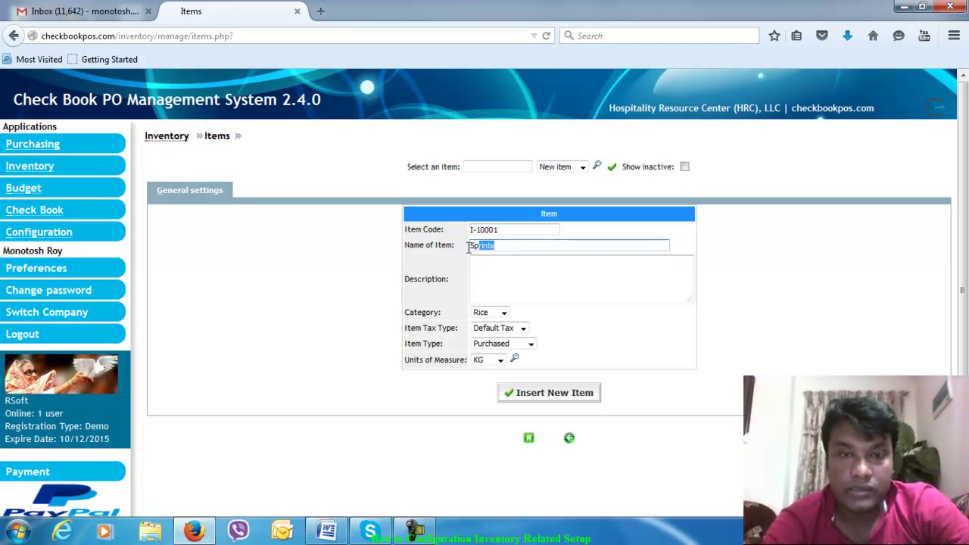
{"action": "left_click", "coordinate": [496, 246]}
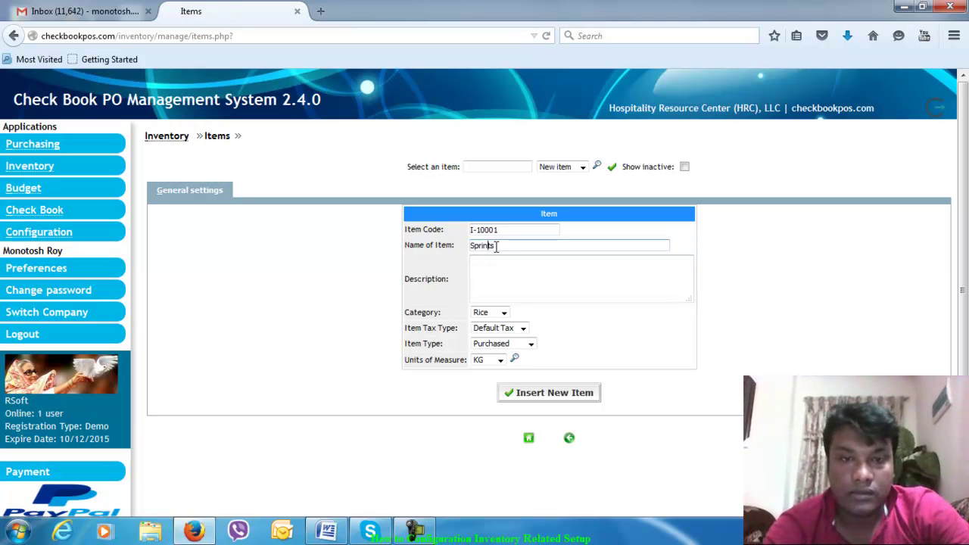
{"action": "left_click", "coordinate": [494, 276]}
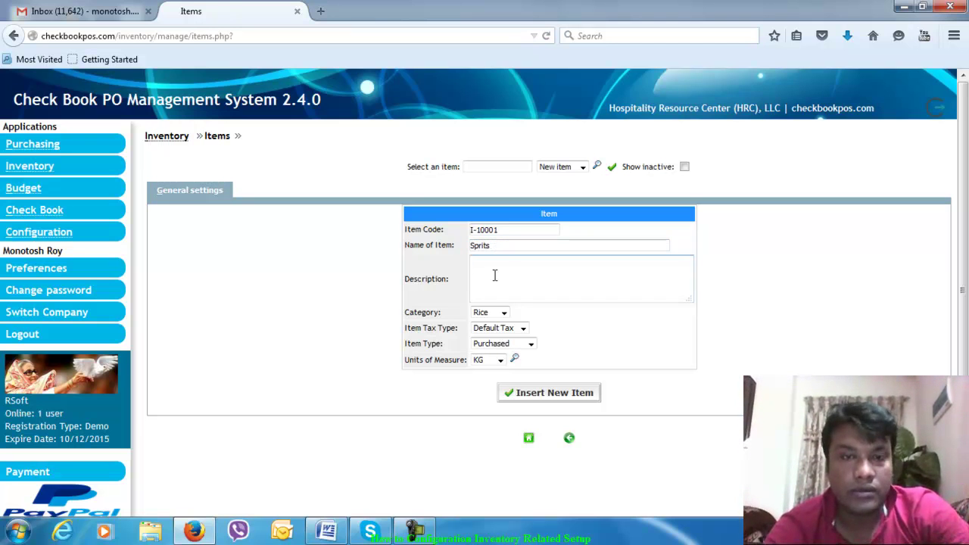
{"action": "left_click", "coordinate": [480, 245]}
{"action": "left_click_drag", "start_coordinate": [490, 245], "coordinate": [460, 246]}
{"action": "key", "text": "ctrl+c"}
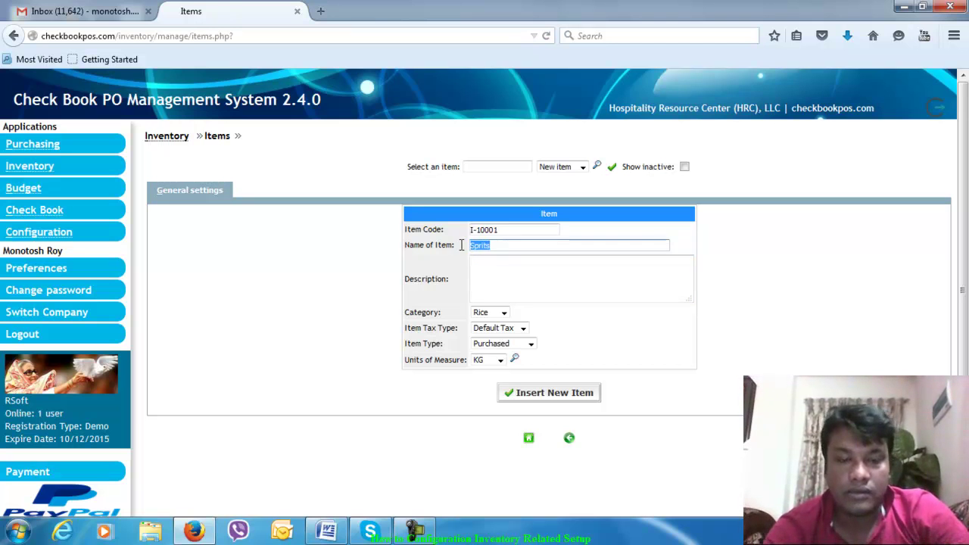
{"action": "left_click", "coordinate": [514, 283]}
{"action": "key", "text": "ctrl+v"}
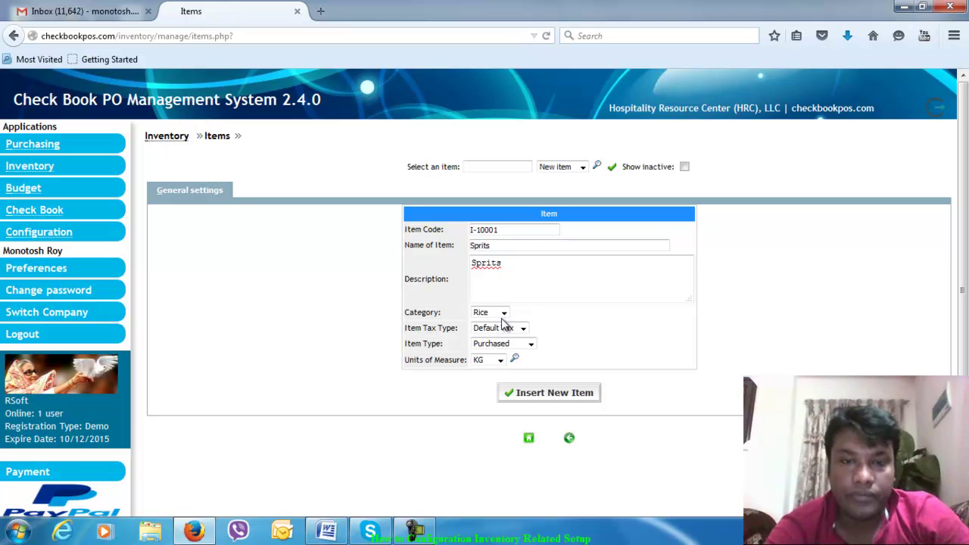
- Assign the item to the Drinks category and save it
{"action": "left_click", "coordinate": [503, 311]}
{"action": "left_click", "coordinate": [493, 334]}
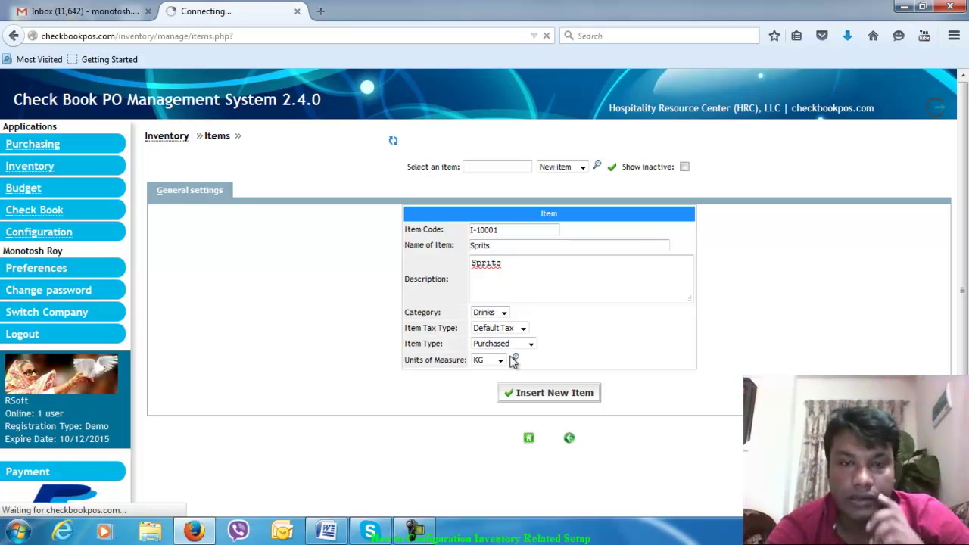
{"action": "left_click", "coordinate": [549, 393]}
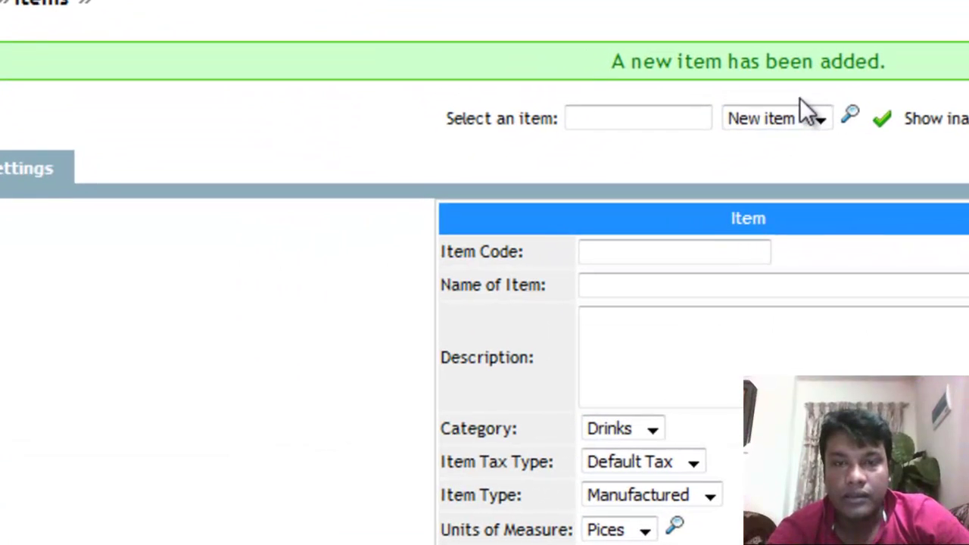
- Load the Sprits item (I-10001) and clone it as a new item
{"action": "left_click", "coordinate": [575, 193]}
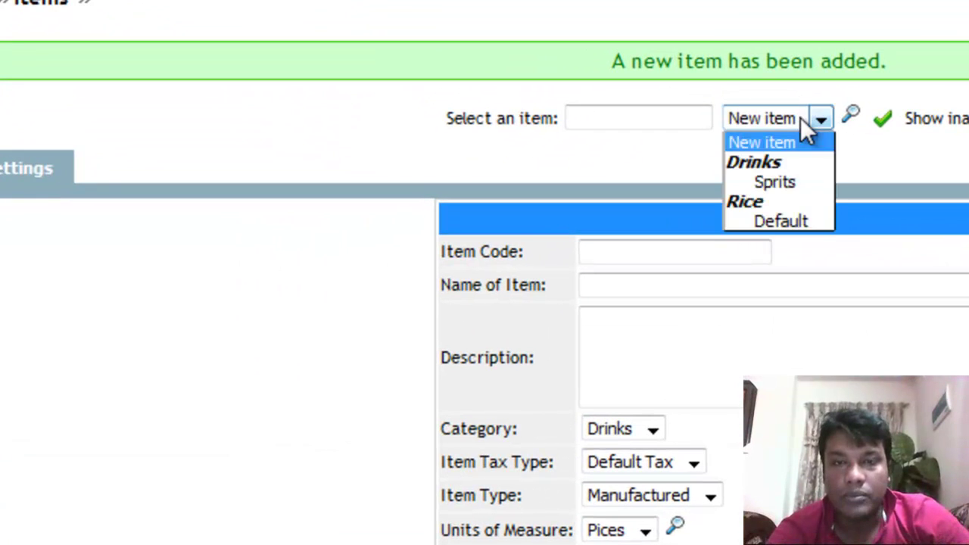
{"action": "left_click", "coordinate": [783, 180]}
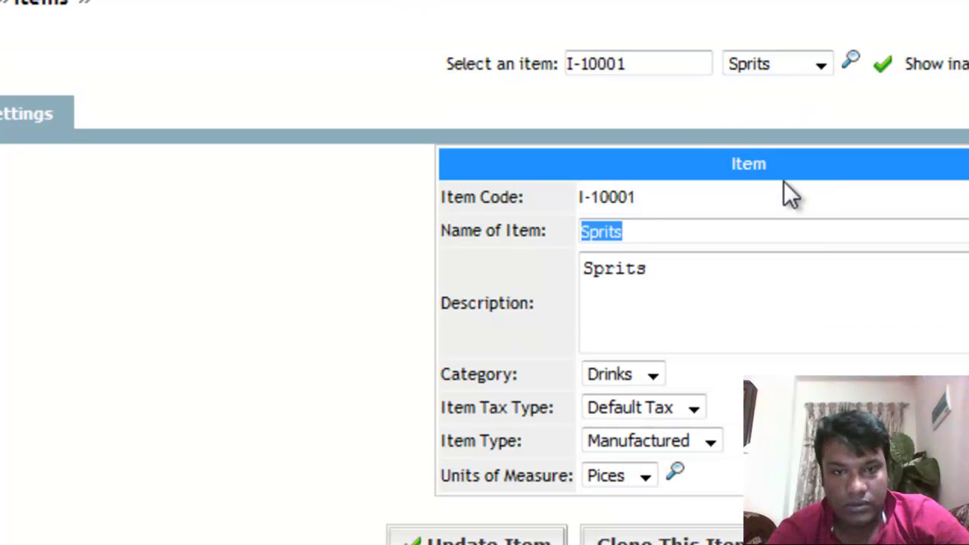
{"action": "left_click_drag", "start_coordinate": [650, 200], "coordinate": [581, 201]}
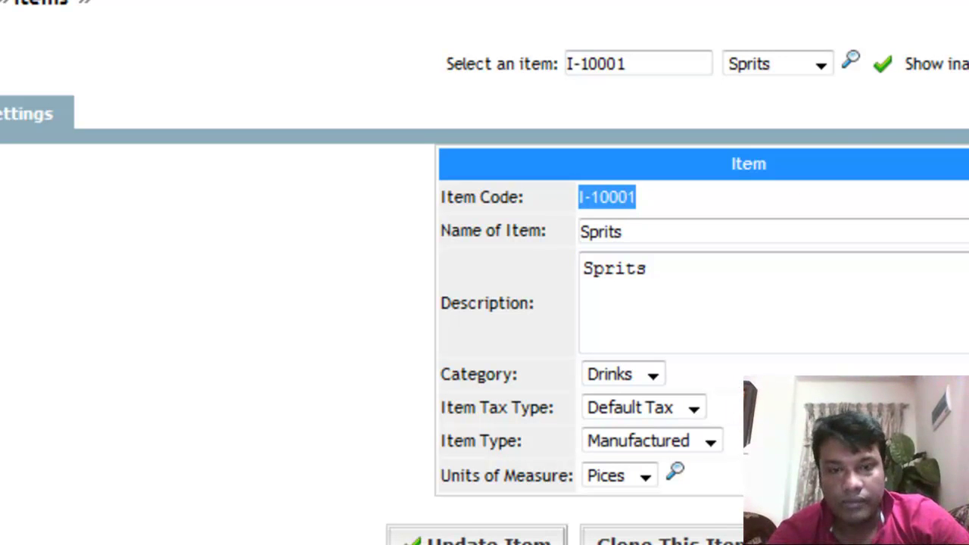
{"action": "left_click", "coordinate": [696, 537]}
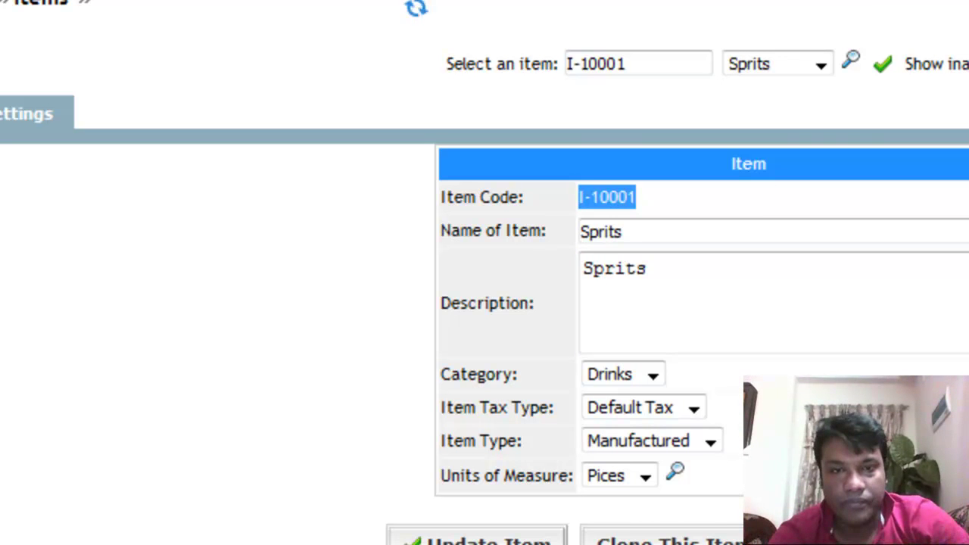
- Save the clone as Fanta, code I-10002, and confirm it appears in the item list
{"action": "left_click", "coordinate": [679, 206]}
{"action": "key", "text": "BackSpace"}
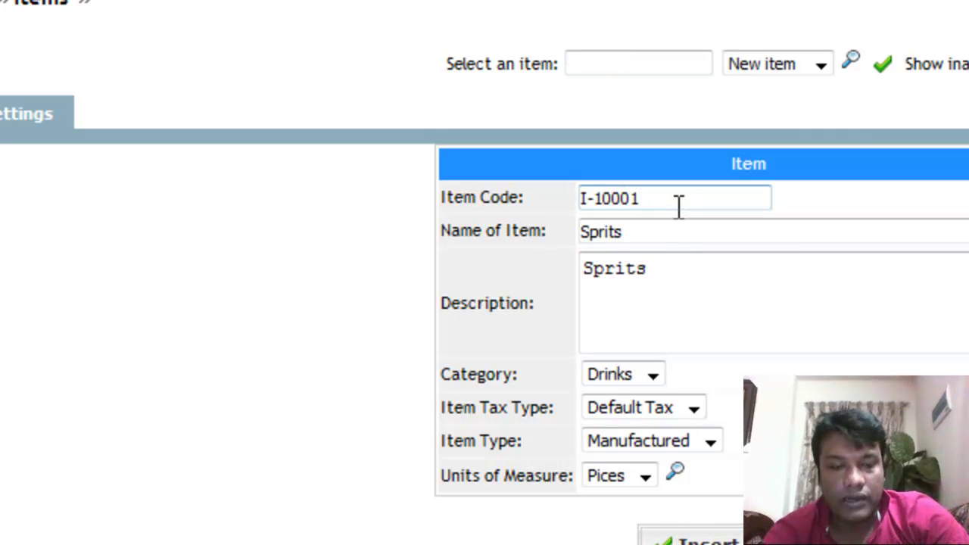
{"action": "type", "text": "2"}
{"action": "left_click_drag", "start_coordinate": [658, 231], "coordinate": [558, 234]}
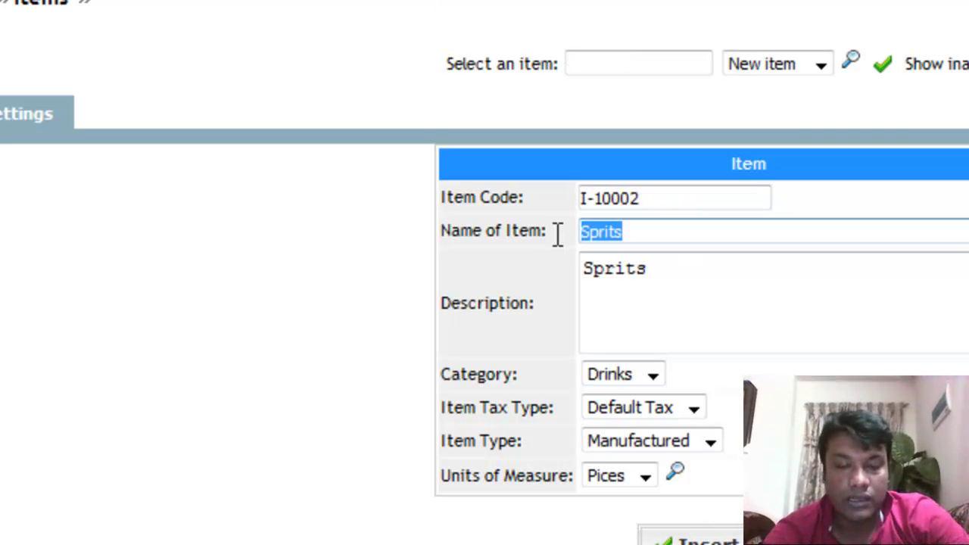
{"action": "type", "text": "CO"}
{"action": "key", "text": "BackSpace"}
{"action": "key", "text": "BackSpace"}
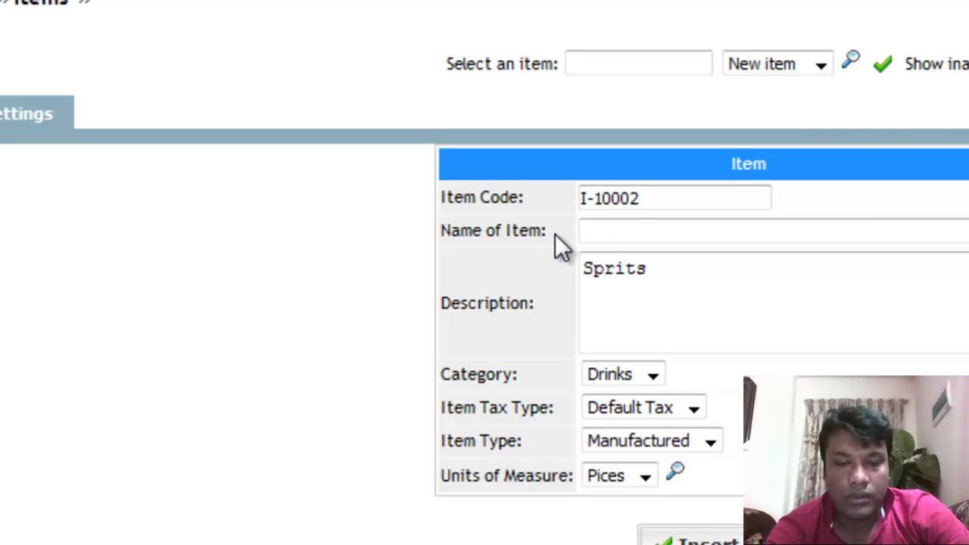
{"action": "type", "text": "Fan"}
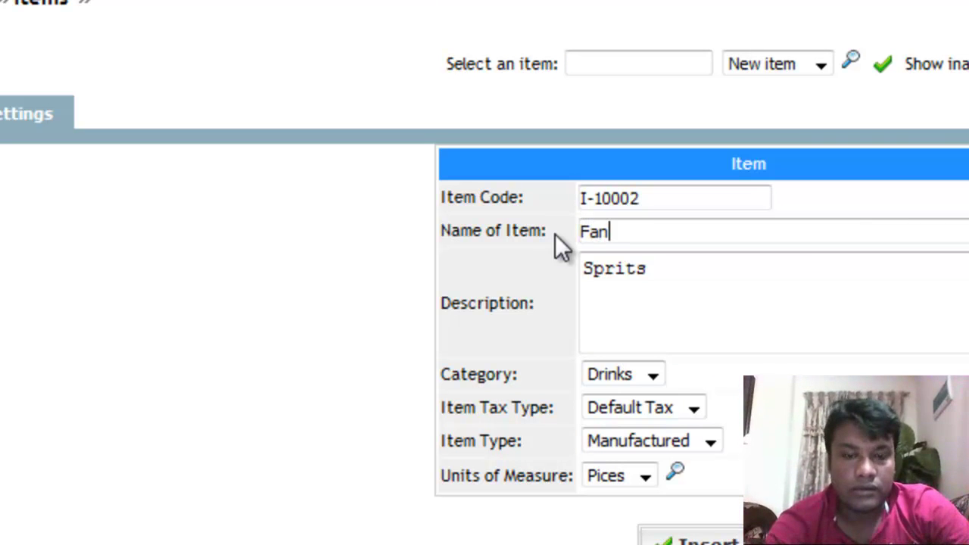
{"action": "type", "text": "ta"}
{"action": "left_click_drag", "start_coordinate": [681, 266], "coordinate": [567, 272]}
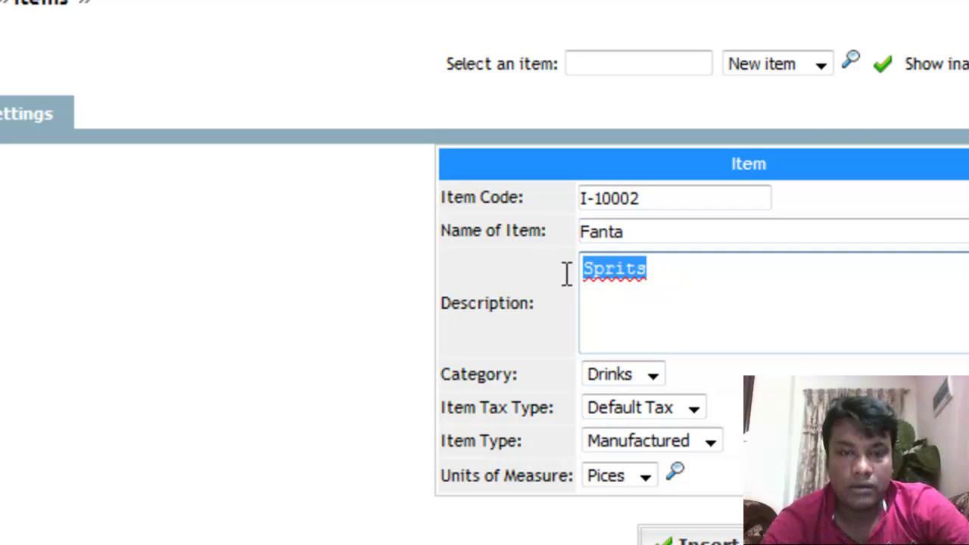
{"action": "type", "text": "Fanta"}
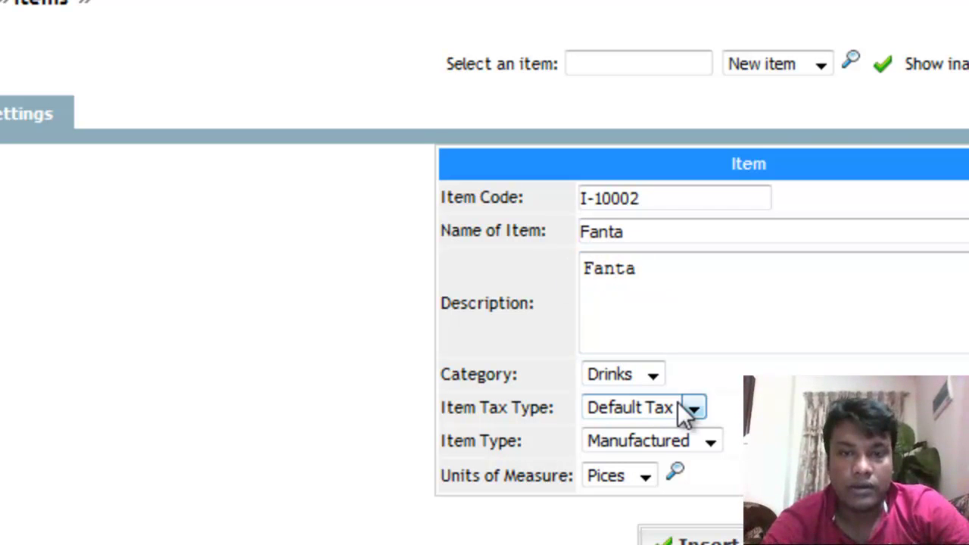
{"action": "left_click", "coordinate": [692, 539]}
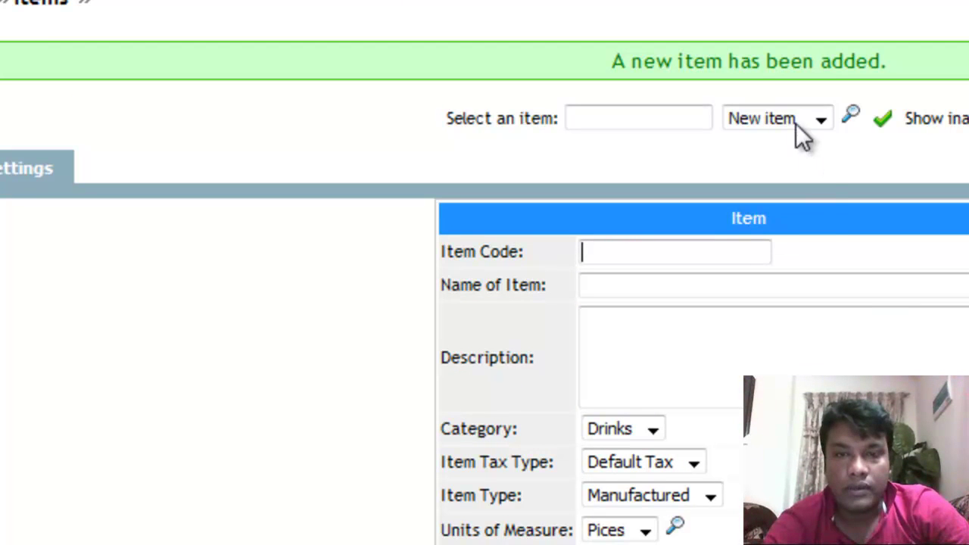
{"action": "left_click", "coordinate": [804, 121]}
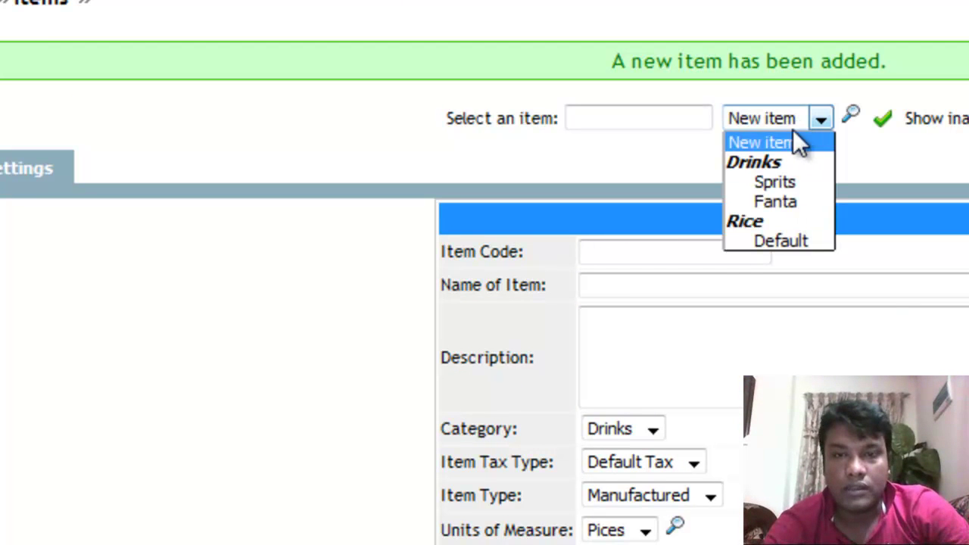
{"action": "left_click", "coordinate": [787, 199]}
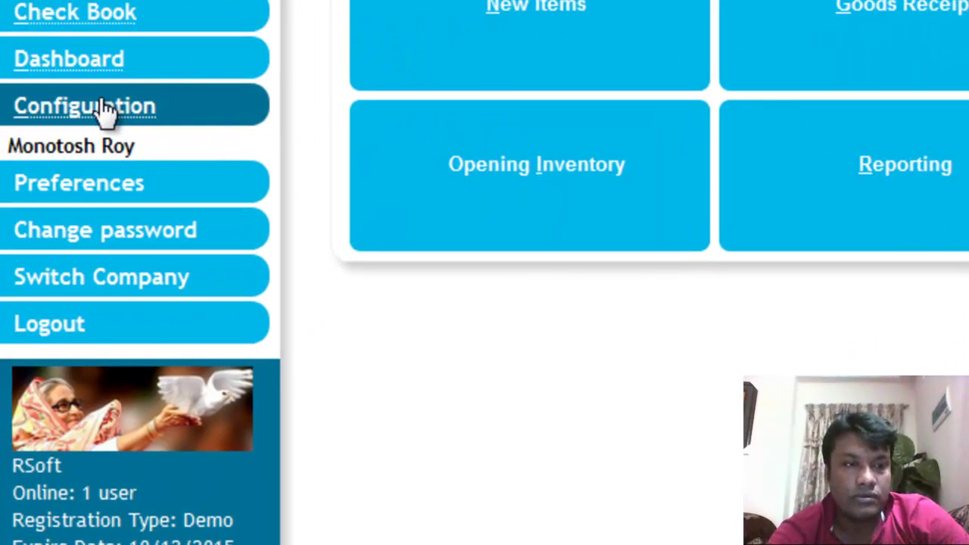
- Open the Inventory Locations page listing Dry Storage, Freezer and Walk-in
{"action": "left_click", "coordinate": [100, 106]}
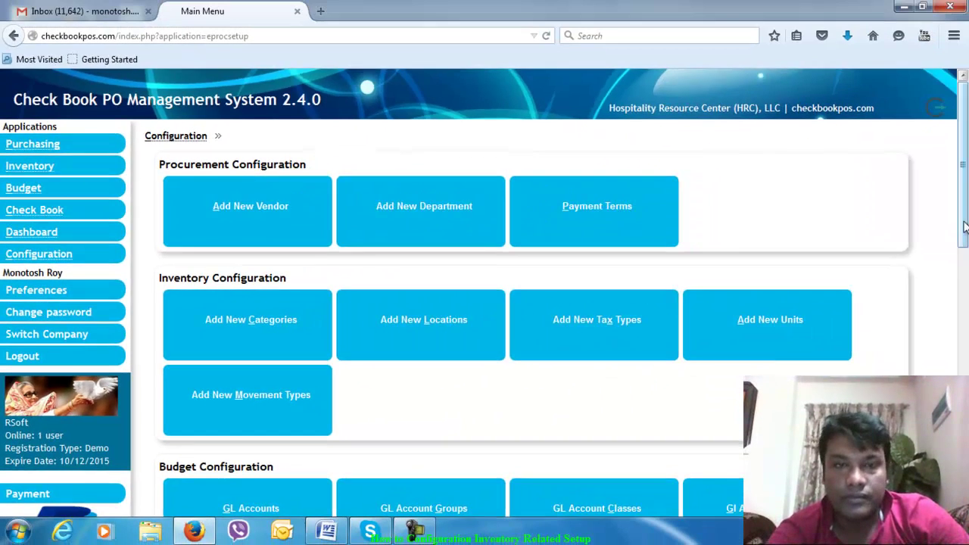
{"action": "scroll", "coordinate": [537, 325], "scroll_direction": "down", "scroll_amount": 1}
{"action": "left_click", "coordinate": [451, 301]}
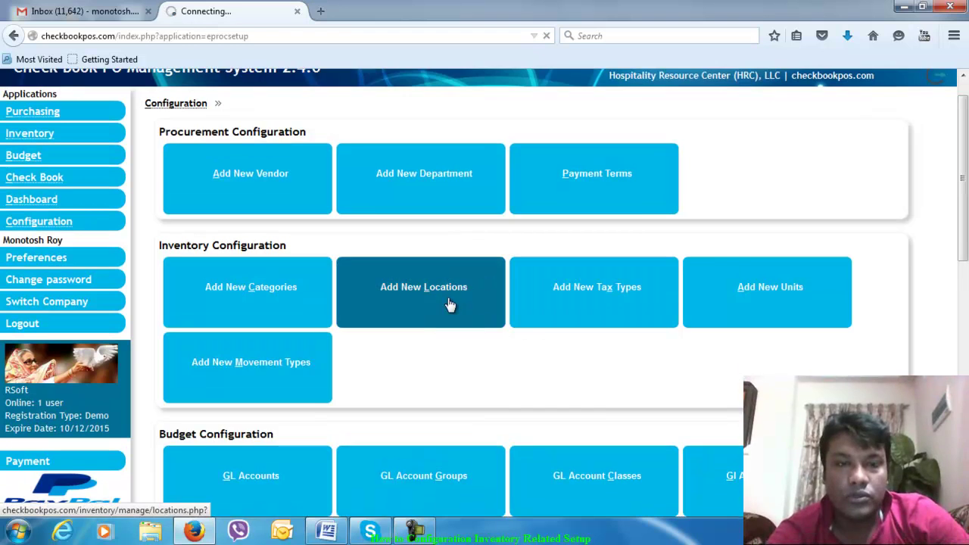
{"action": "left_click", "coordinate": [527, 344]}
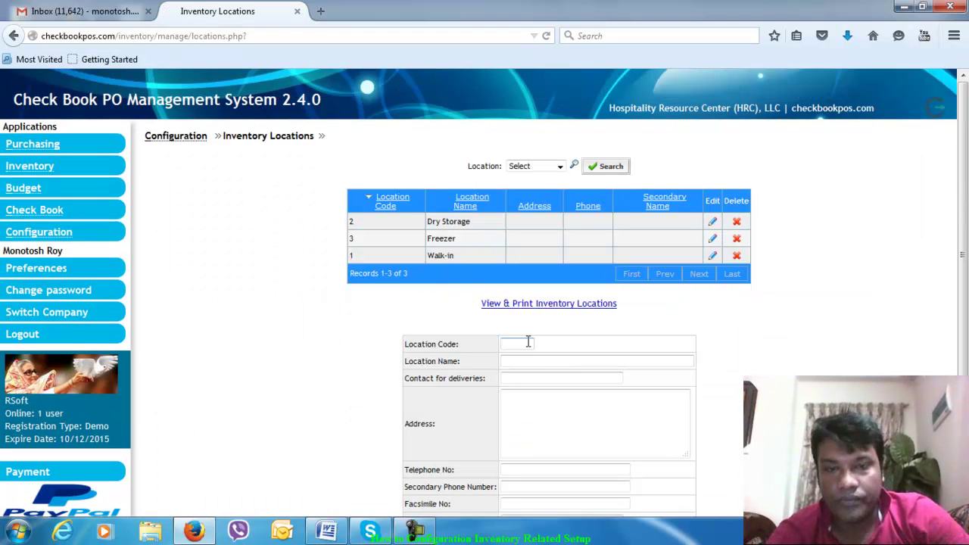
{"action": "left_click", "coordinate": [540, 379]}
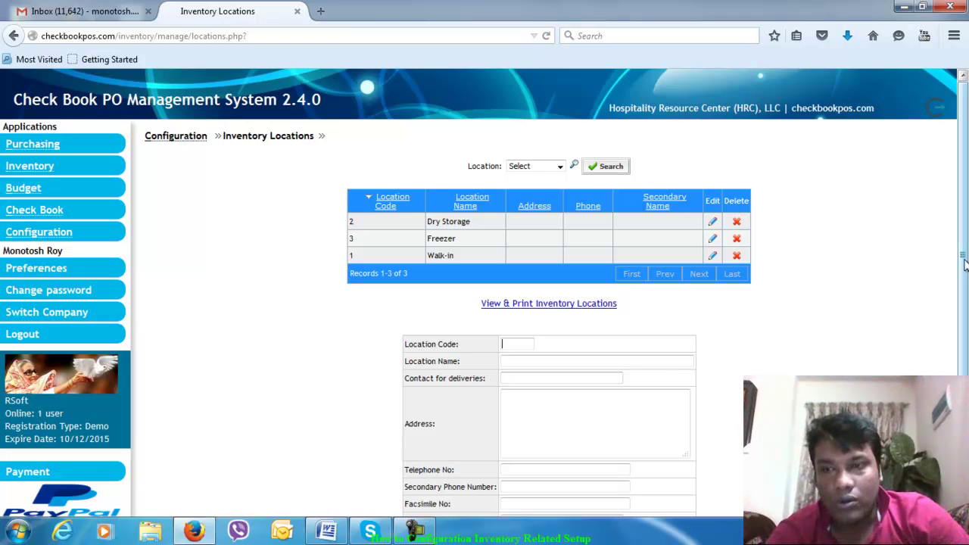
{"action": "scroll", "coordinate": [539, 379], "scroll_direction": "down", "scroll_amount": 2}
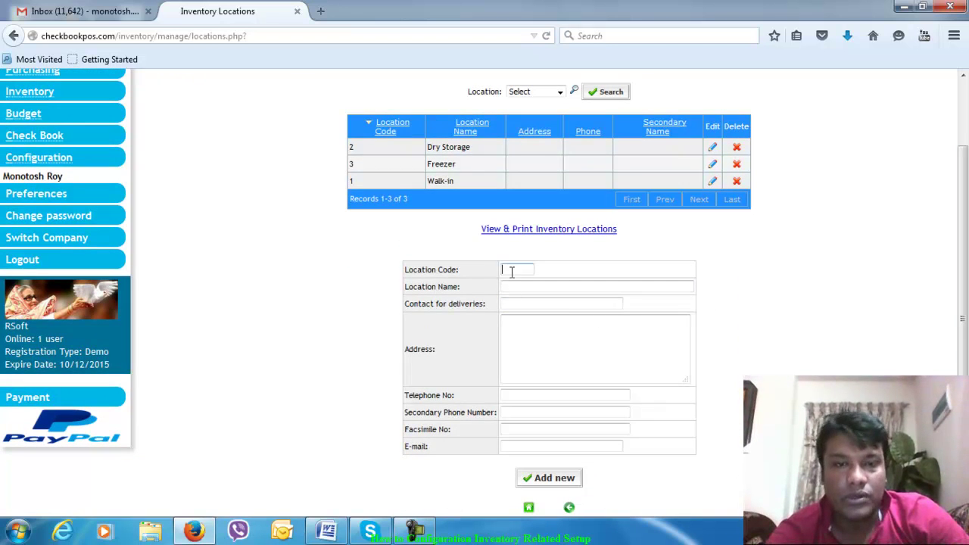
{"action": "left_click", "coordinate": [512, 271]}
{"action": "left_click", "coordinate": [506, 290]}
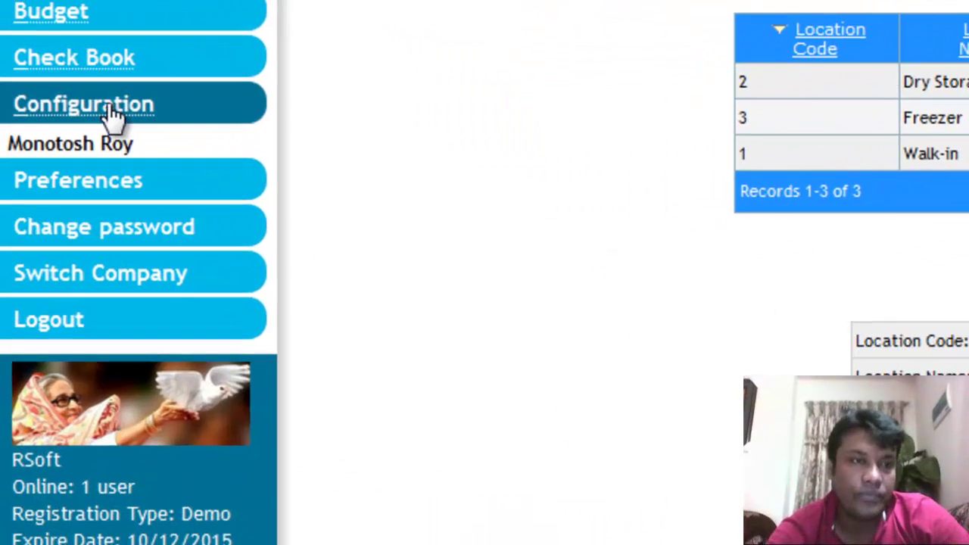
- Return to Configuration and scroll to the Inventory Configuration tiles
{"action": "left_click", "coordinate": [110, 109]}
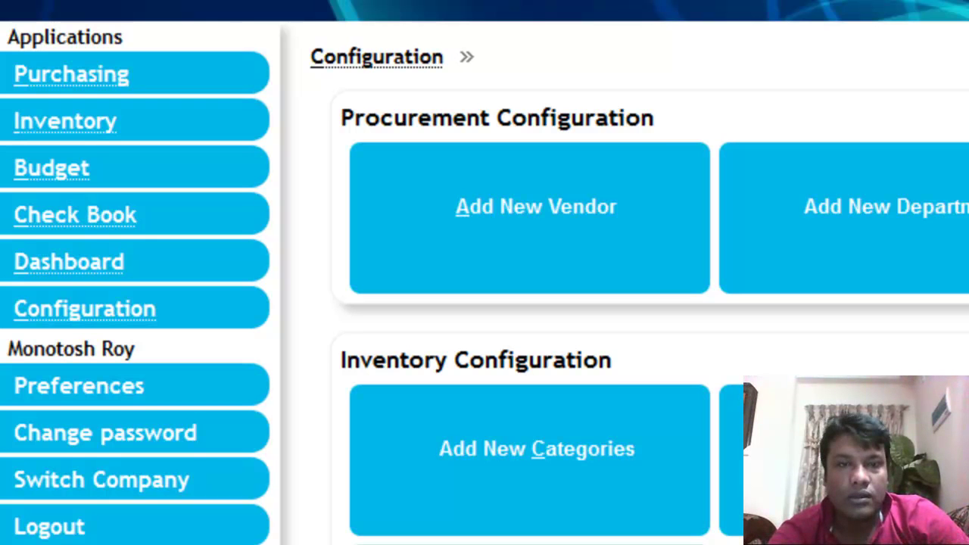
{"action": "scroll", "coordinate": [113, 534], "scroll_direction": "down", "scroll_amount": 3}
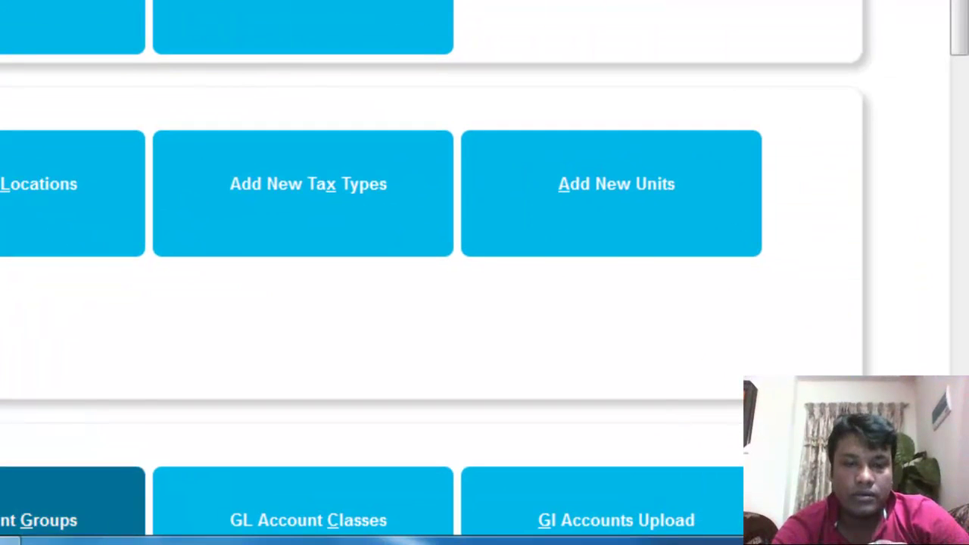